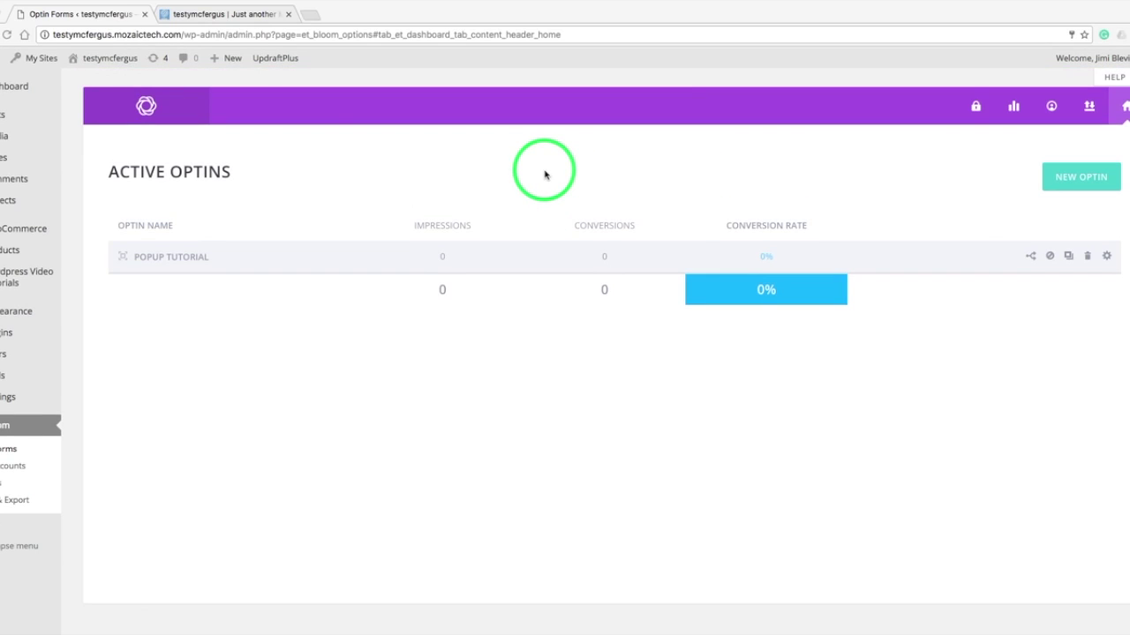
- Create a new Fly In optin and rename it 'Flyin Form'
click(1067, 181)
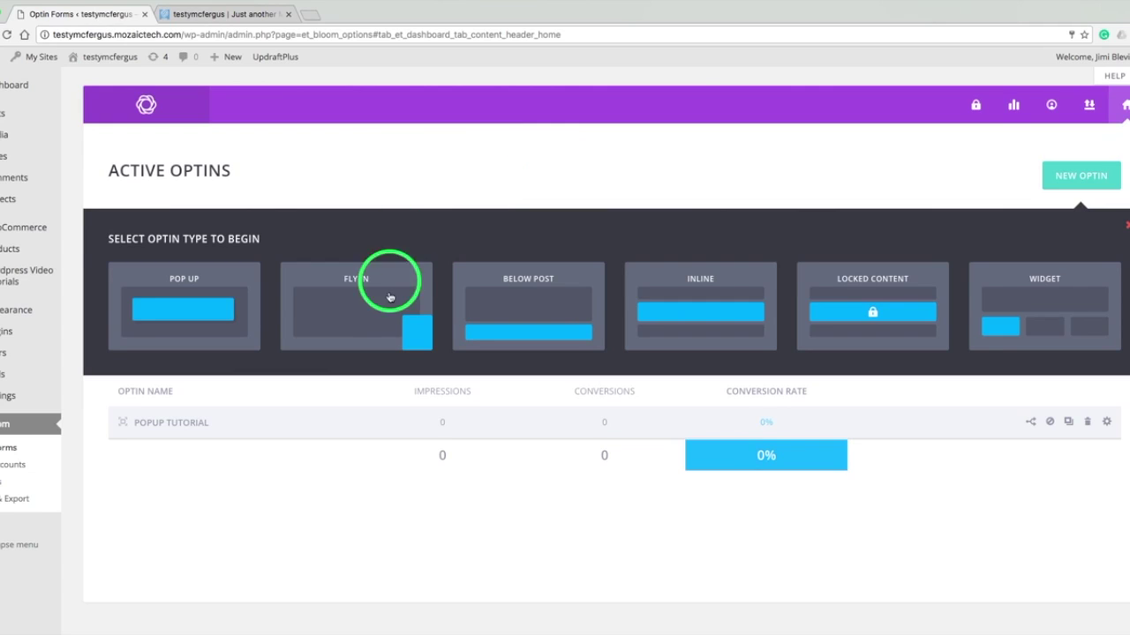
click(379, 310)
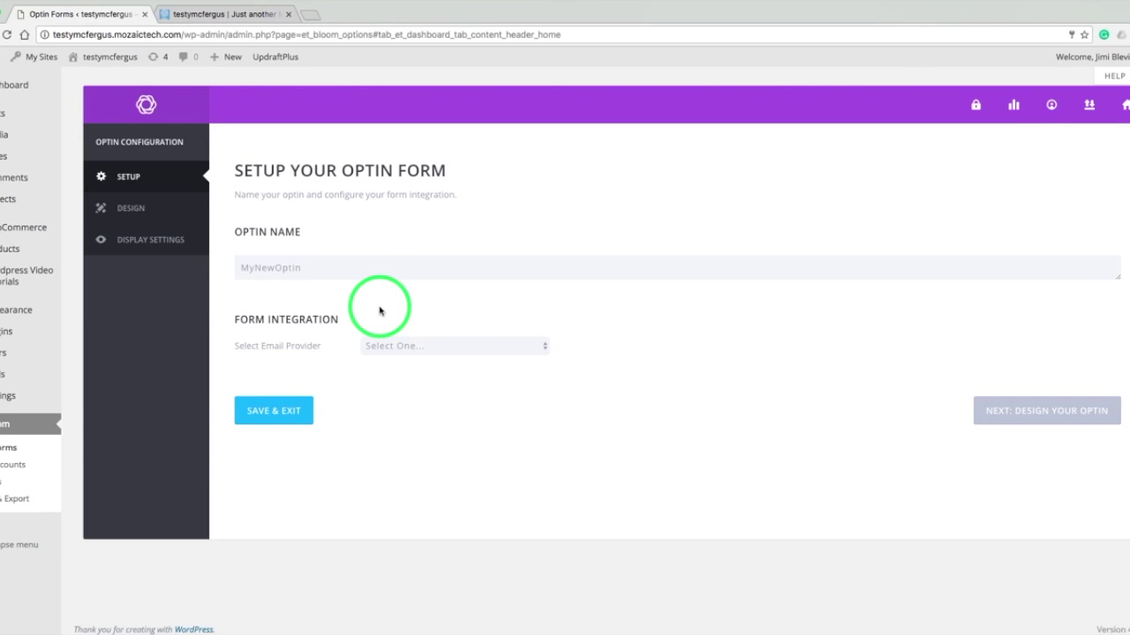
click(368, 268)
triple_click(367, 268)
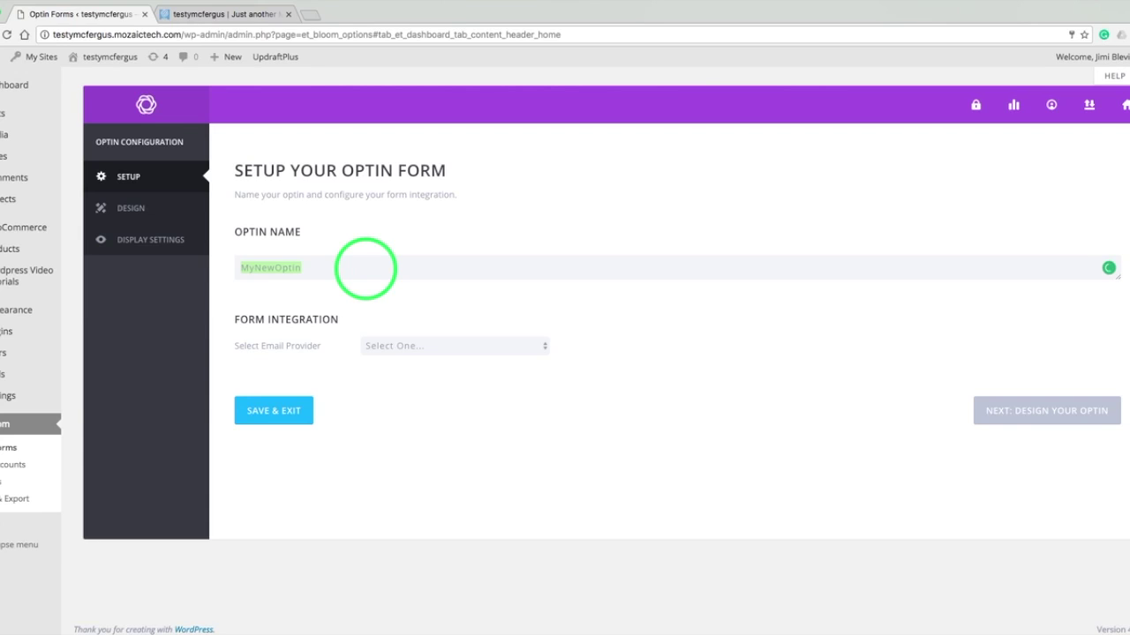
text(Flyin Form)
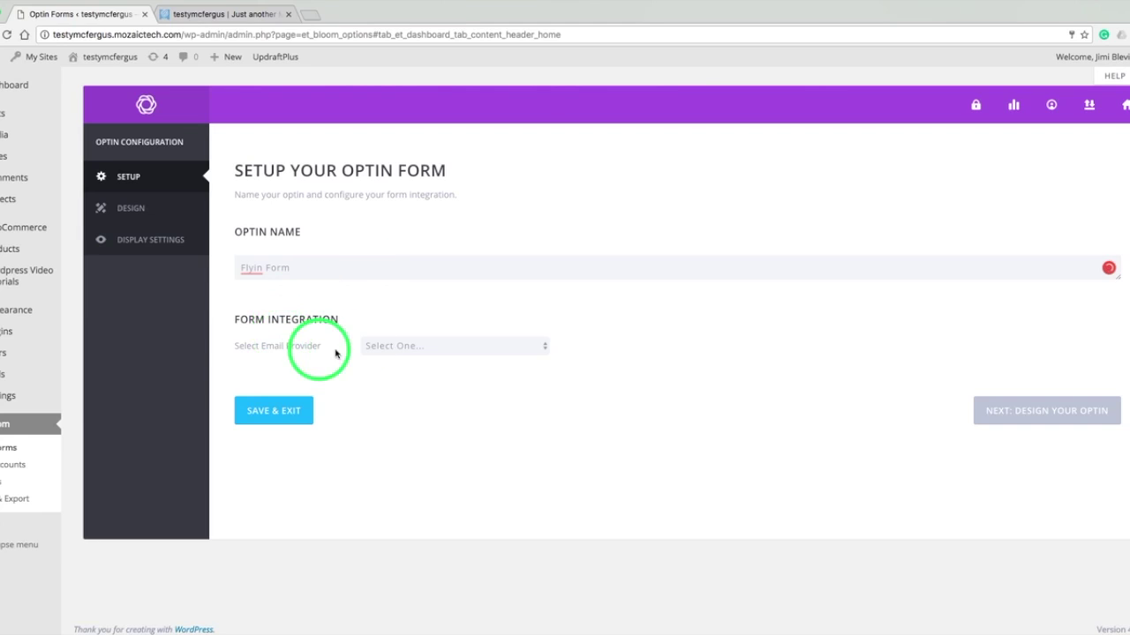
- Set the email provider to MailChimp, choose the connected account and the Testy Tutorials list
click(396, 345)
click(397, 358)
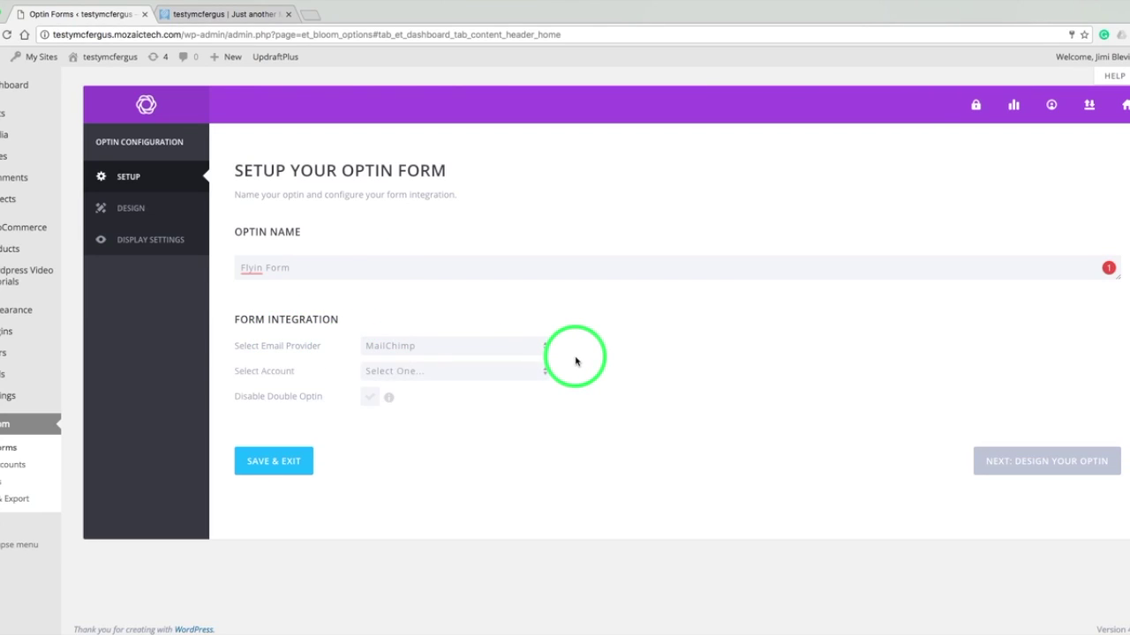
click(518, 371)
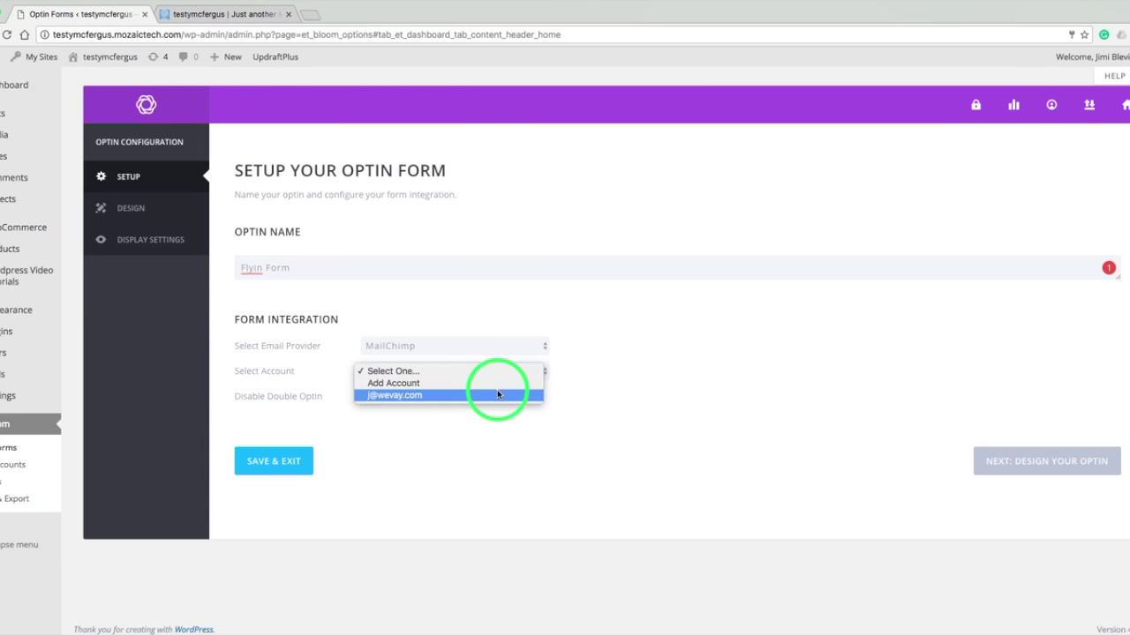
click(496, 398)
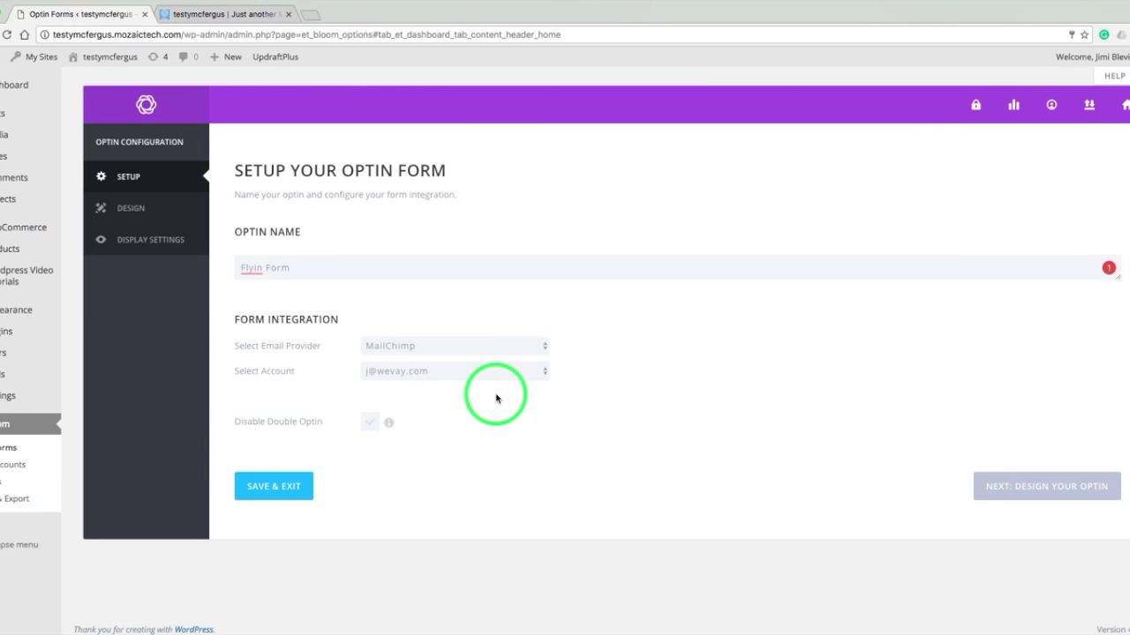
click(483, 400)
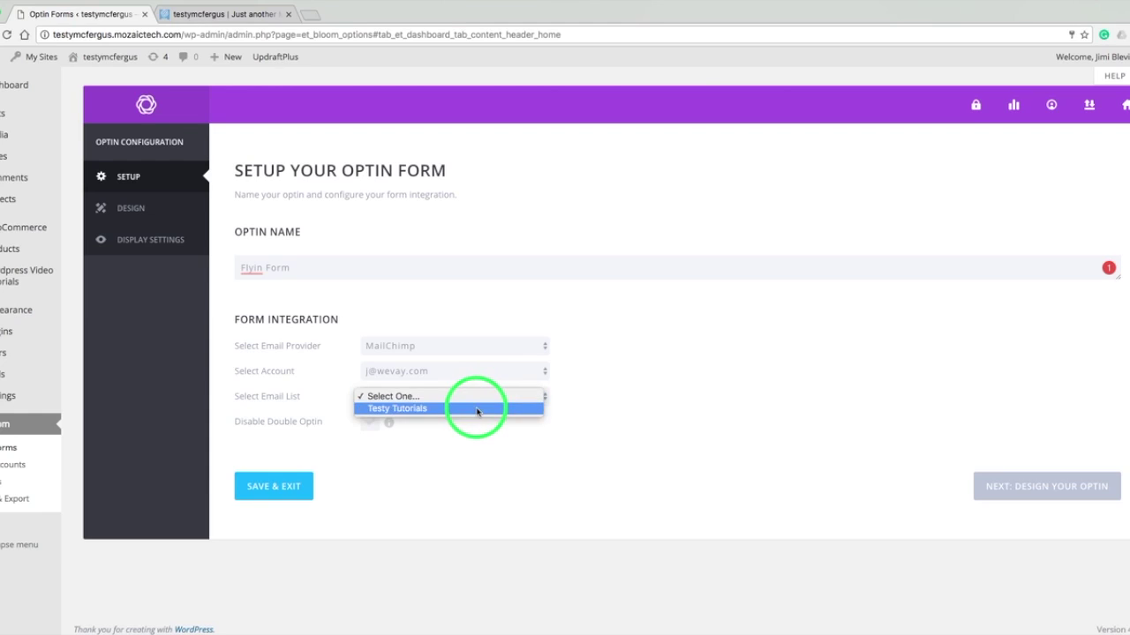
click(479, 411)
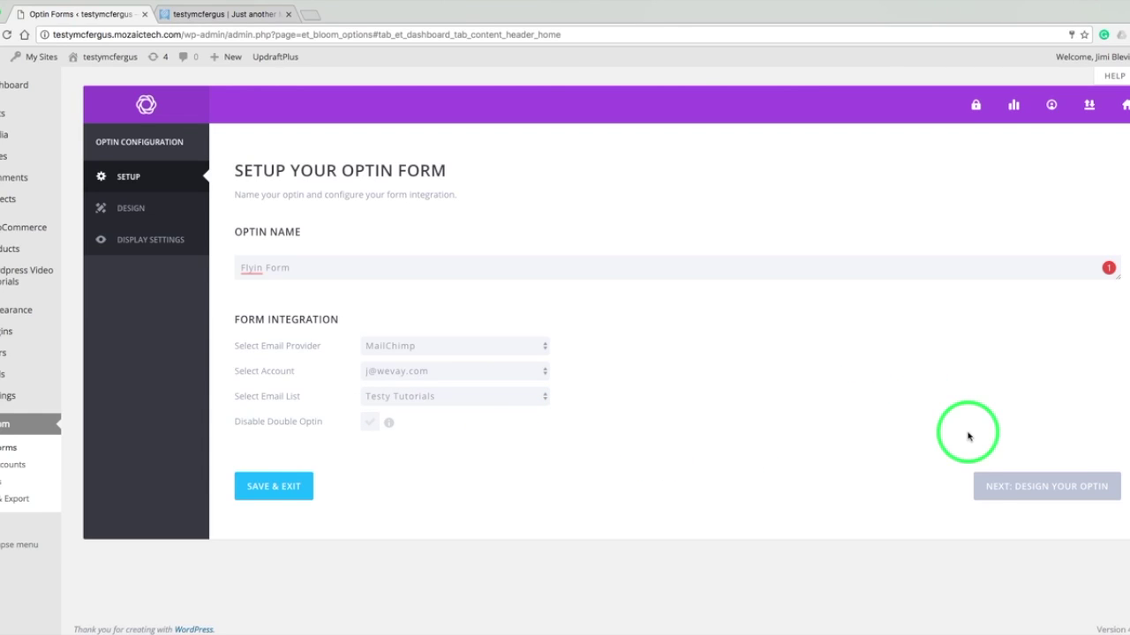
- Pick the dark template with the monitor illustration from the second row, then continue to Customize
click(987, 486)
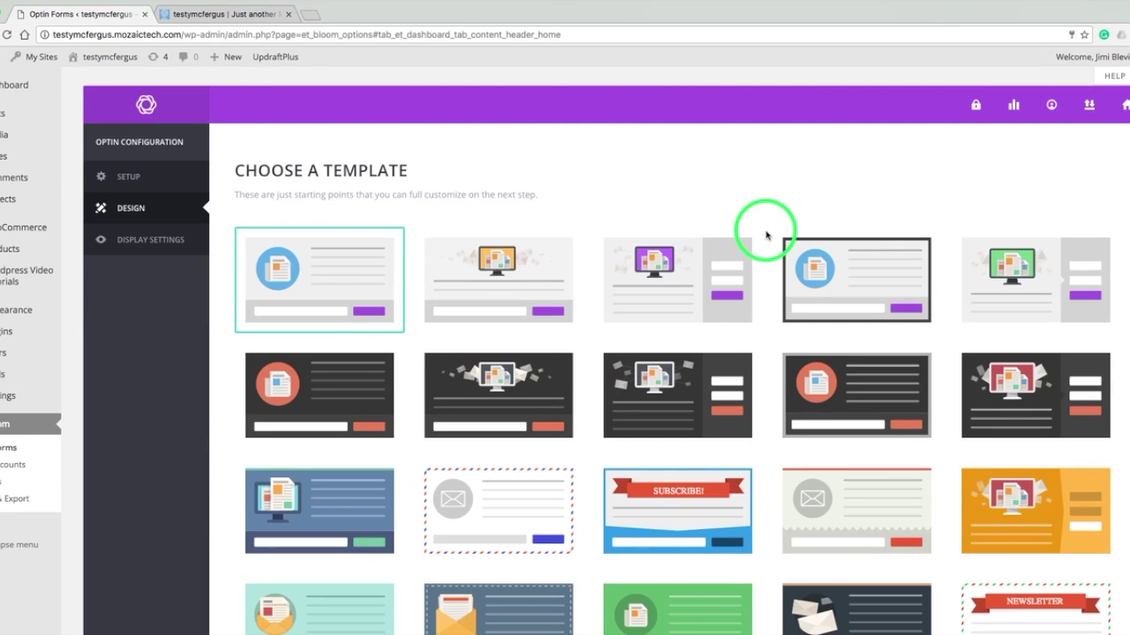
scroll(766, 235, down, 5)
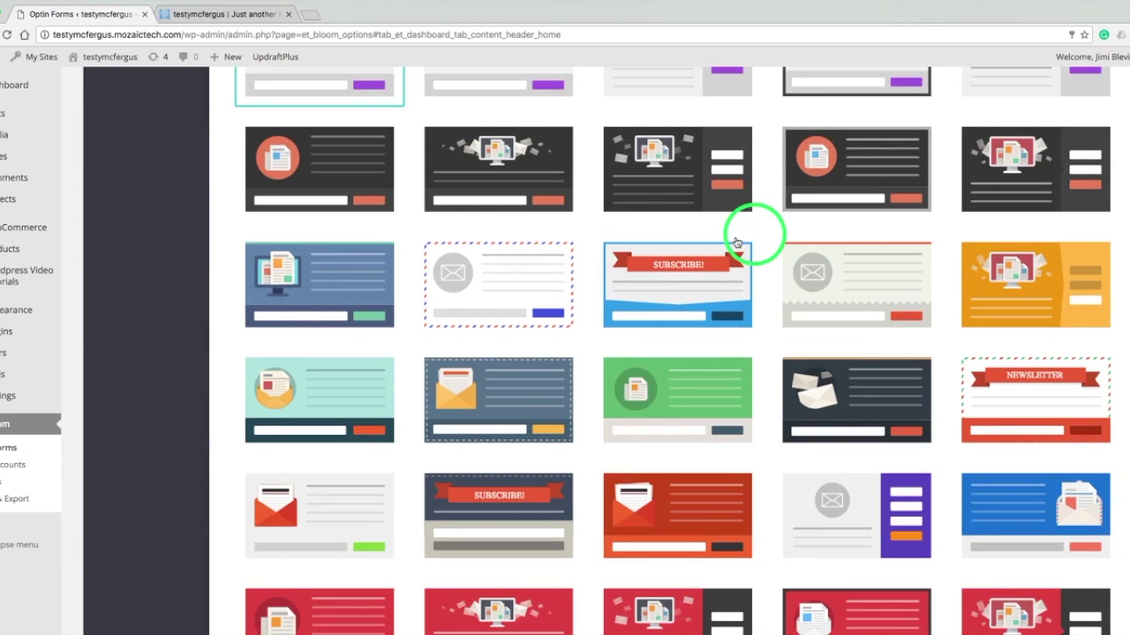
click(1000, 166)
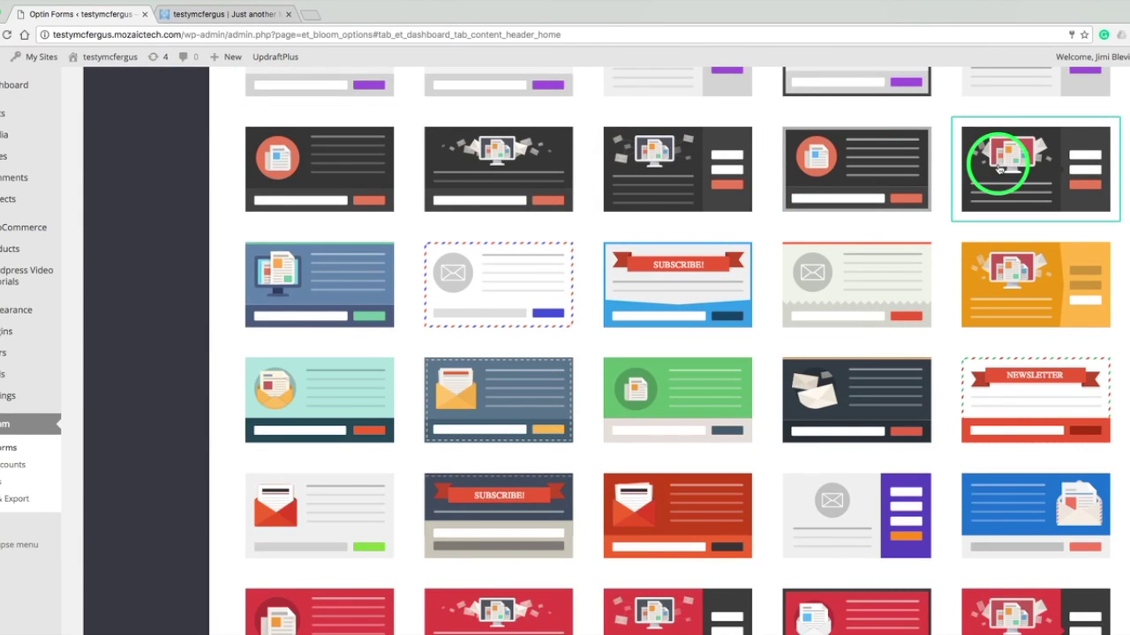
scroll(941, 177, down, 10)
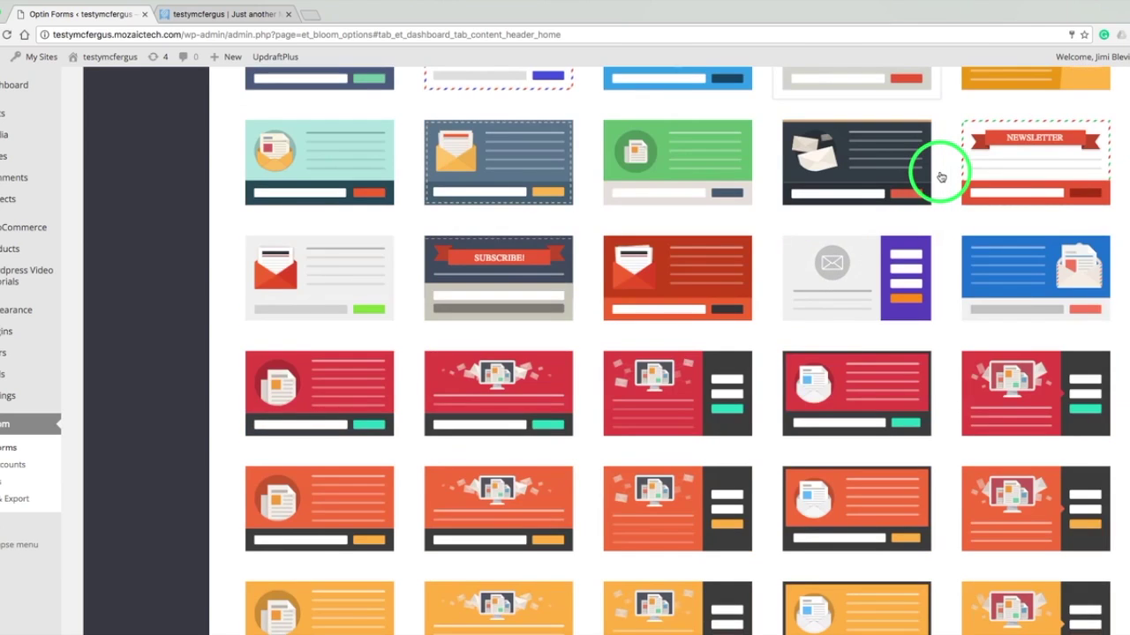
scroll(941, 177, down, 15)
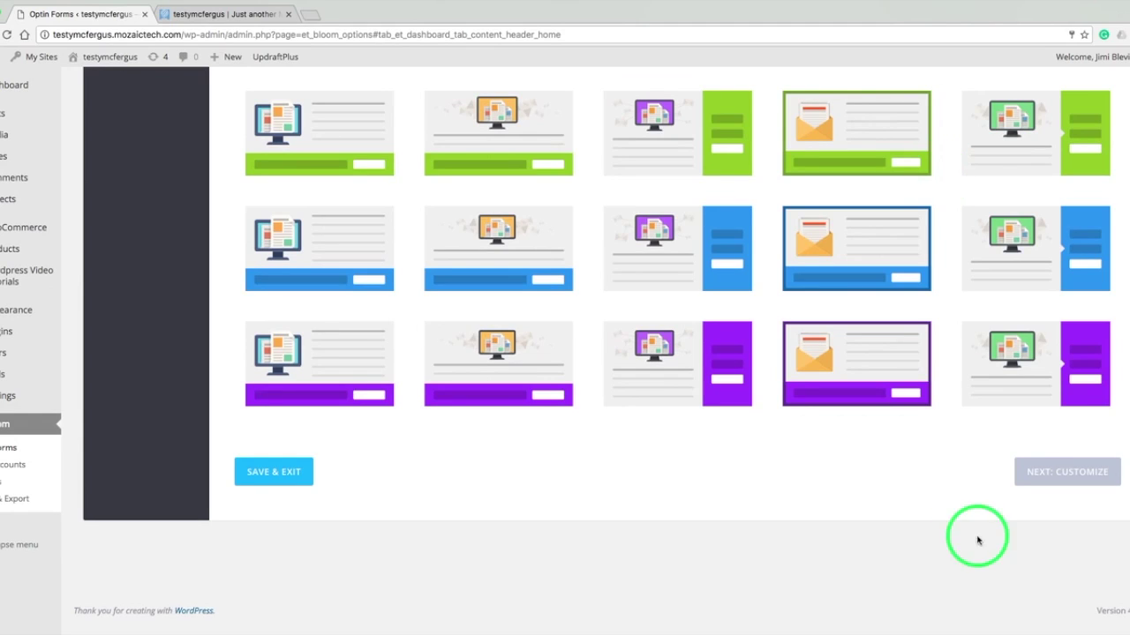
click(1039, 477)
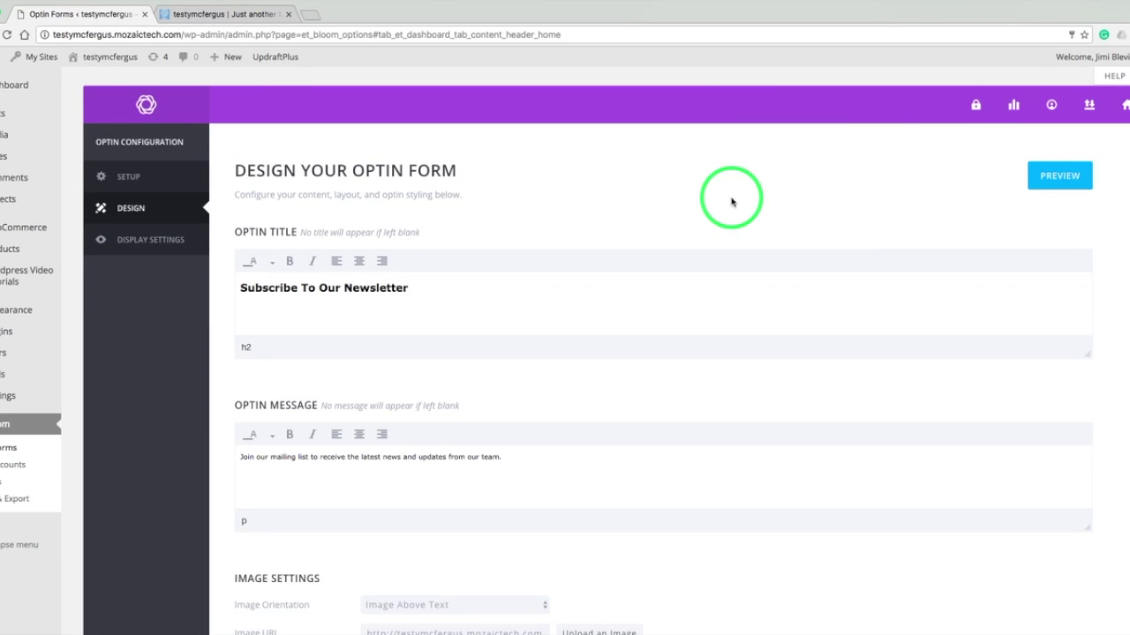
scroll(731, 202, down, 3)
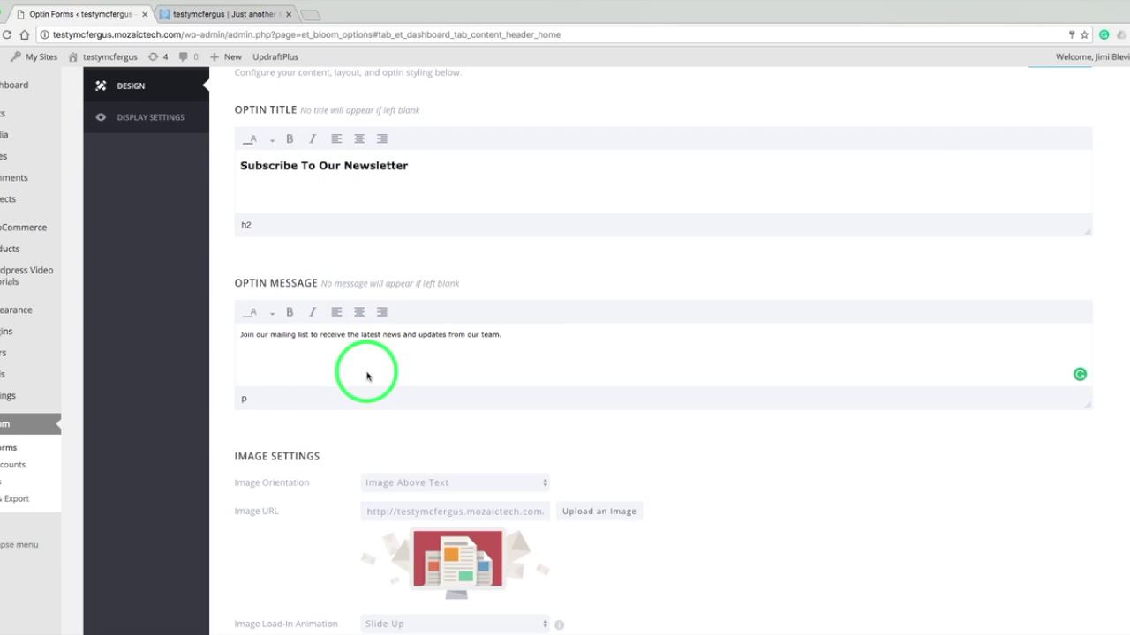
scroll(746, 479, down, 3)
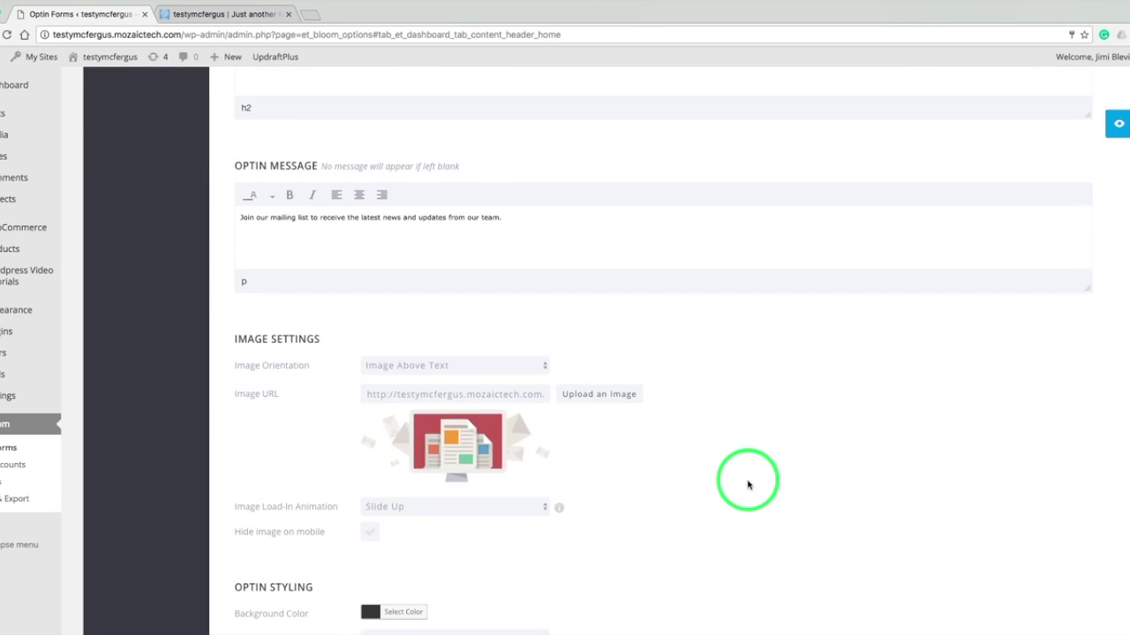
scroll(747, 485, down, 2)
scroll(746, 484, down, 3)
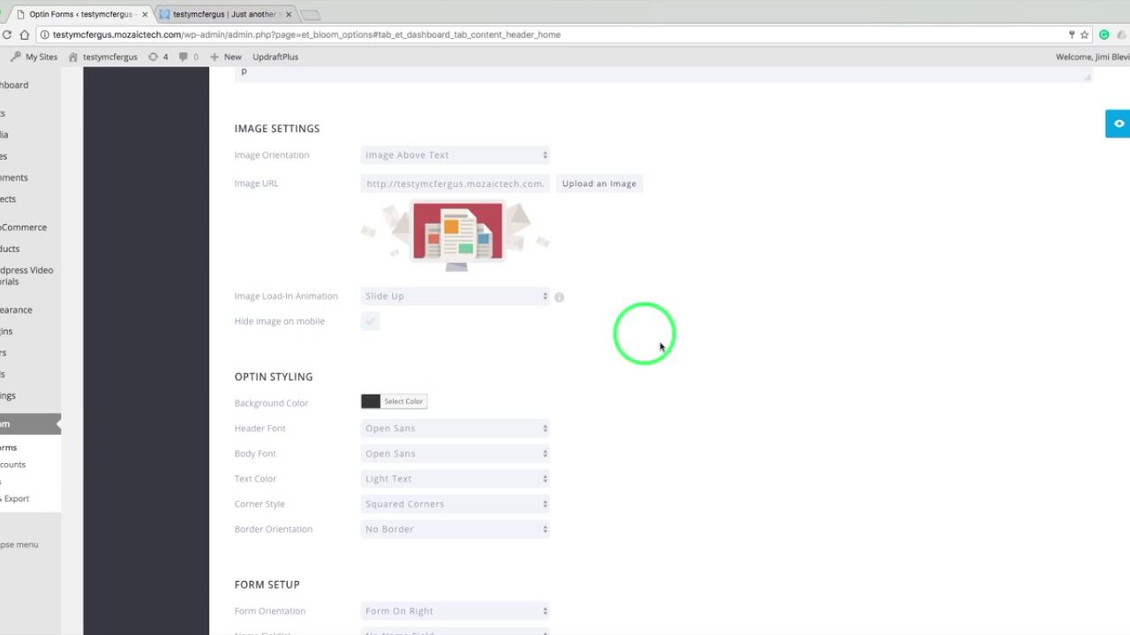
scroll(668, 354, down, 3)
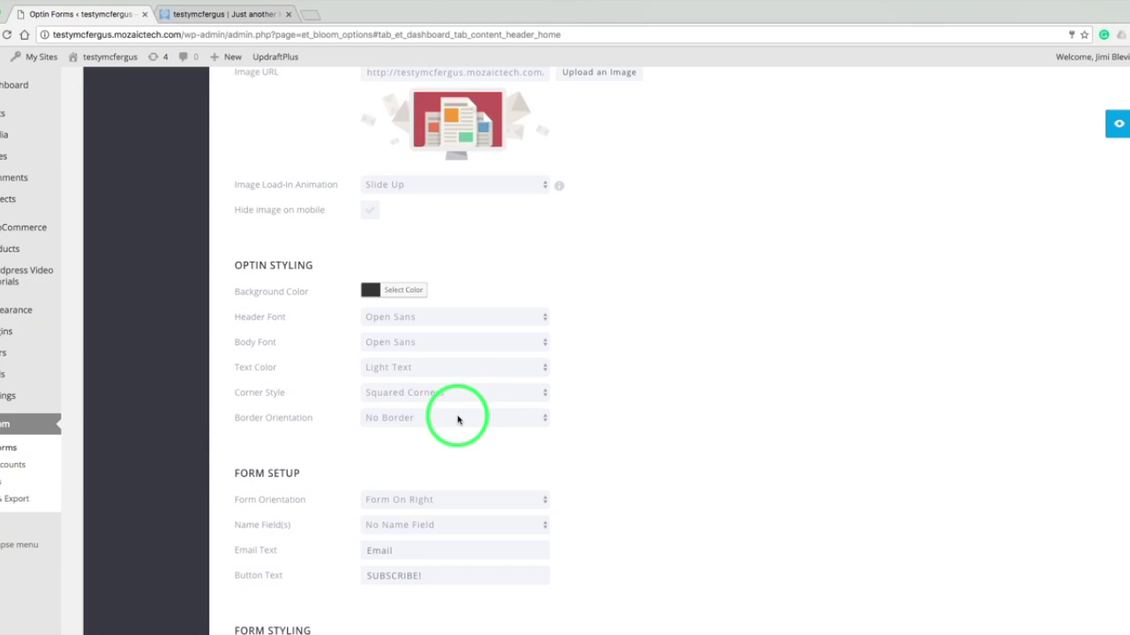
scroll(624, 420, down, 5)
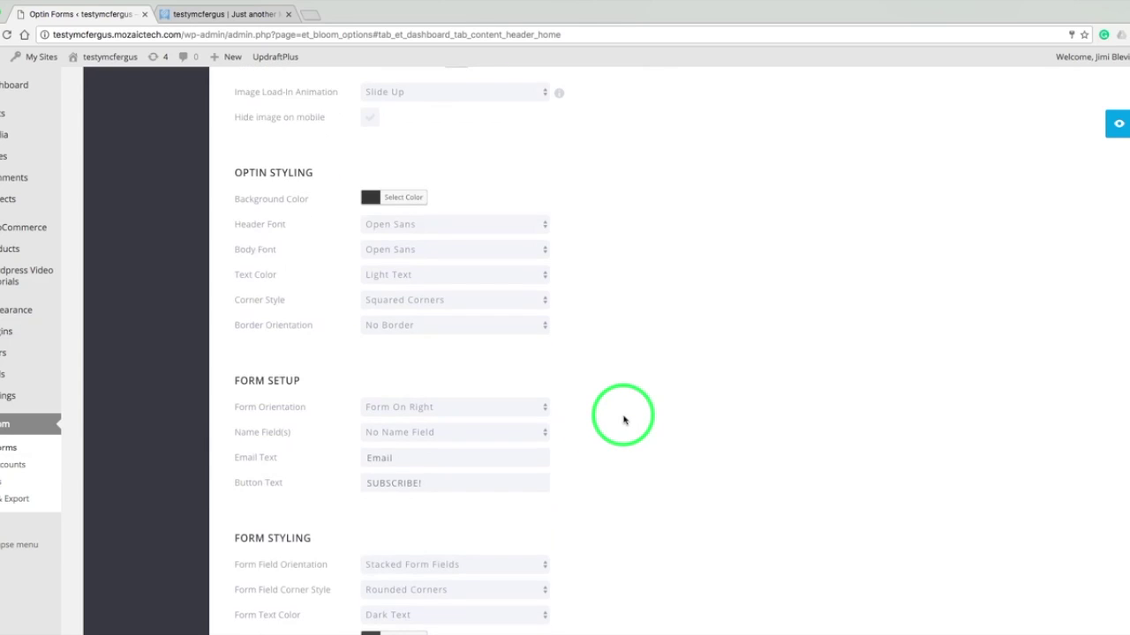
scroll(623, 420, down, 1)
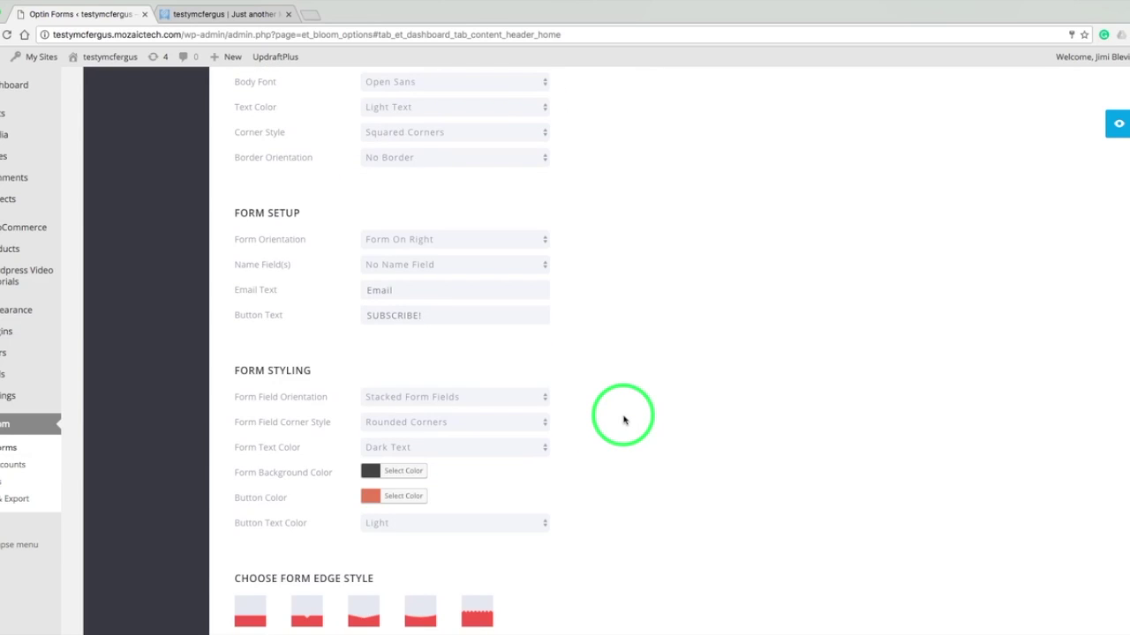
scroll(623, 420, down, 1)
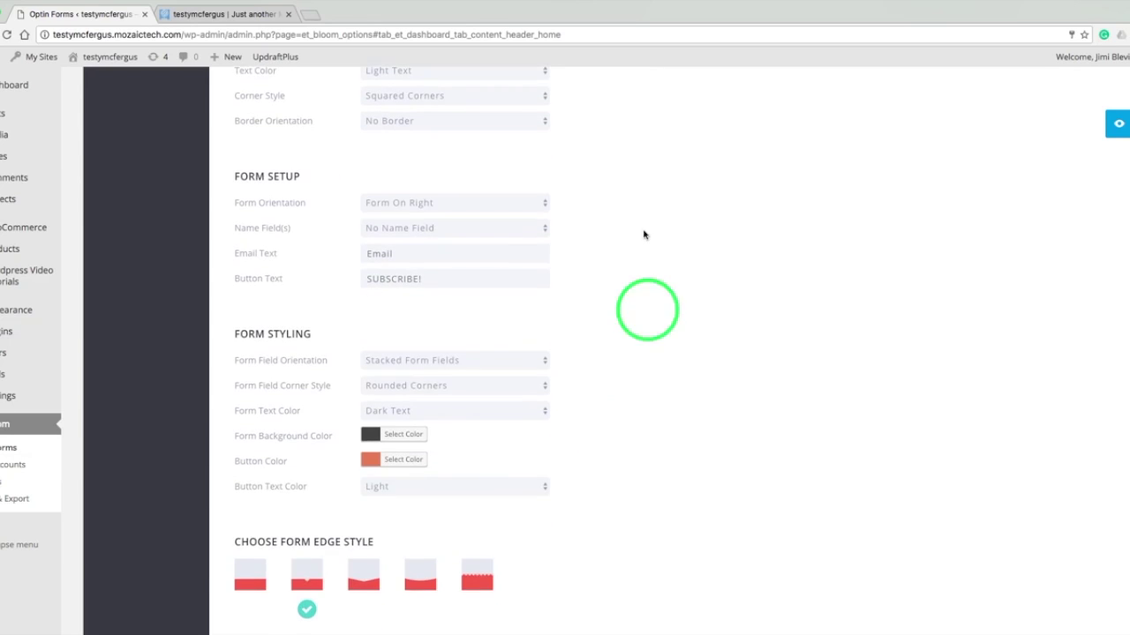
click(483, 210)
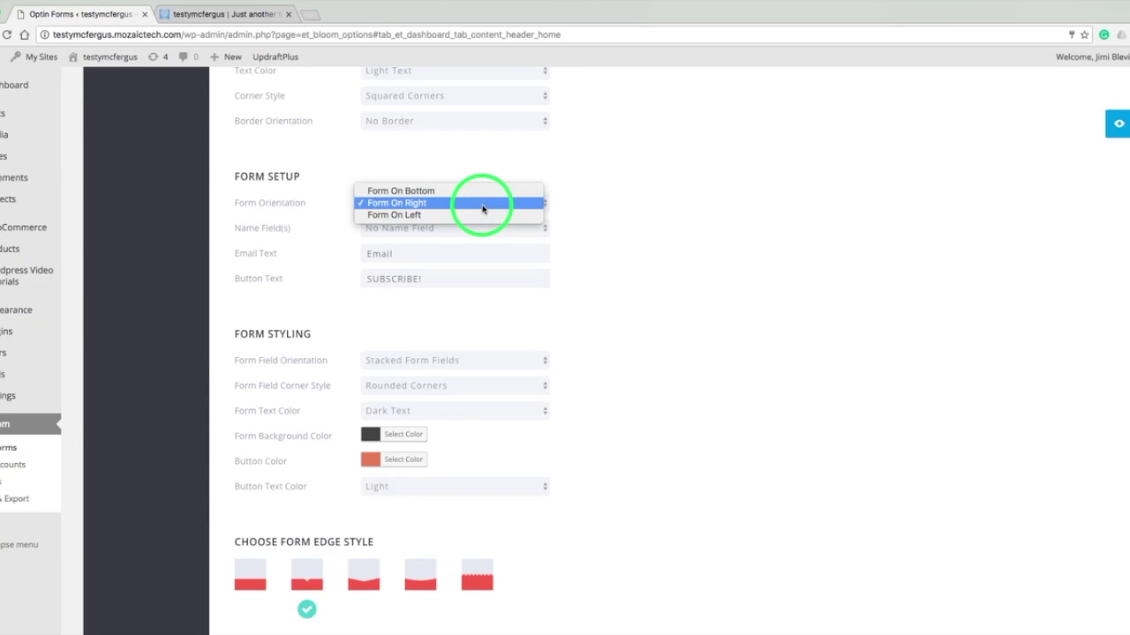
click(565, 200)
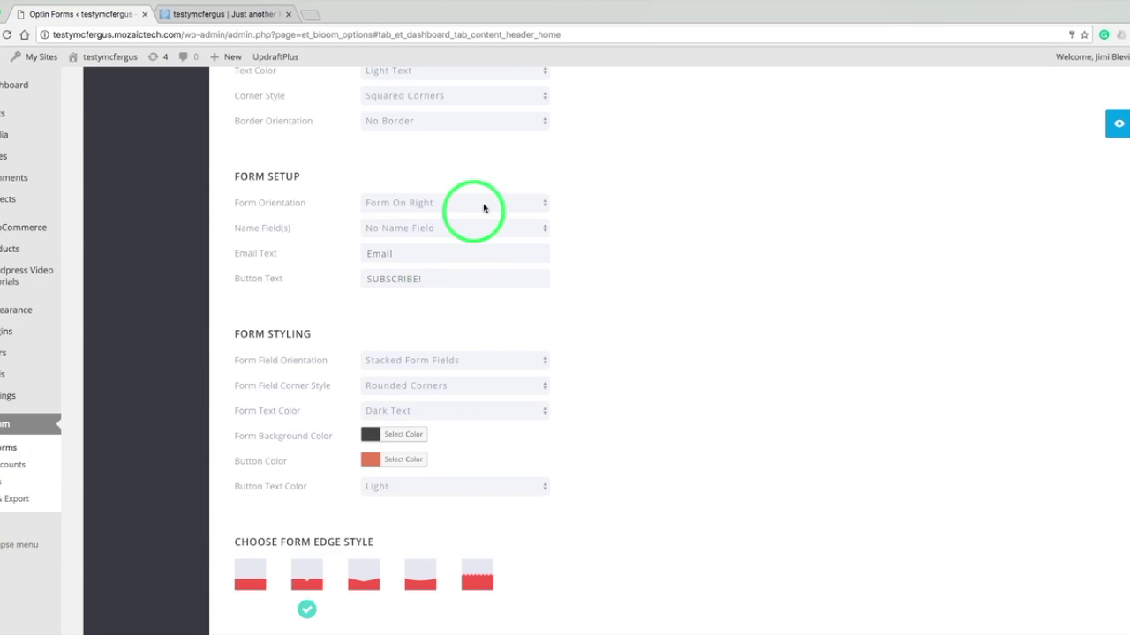
- Preview the fly-in's current look, then scroll down through its design settings
click(1115, 125)
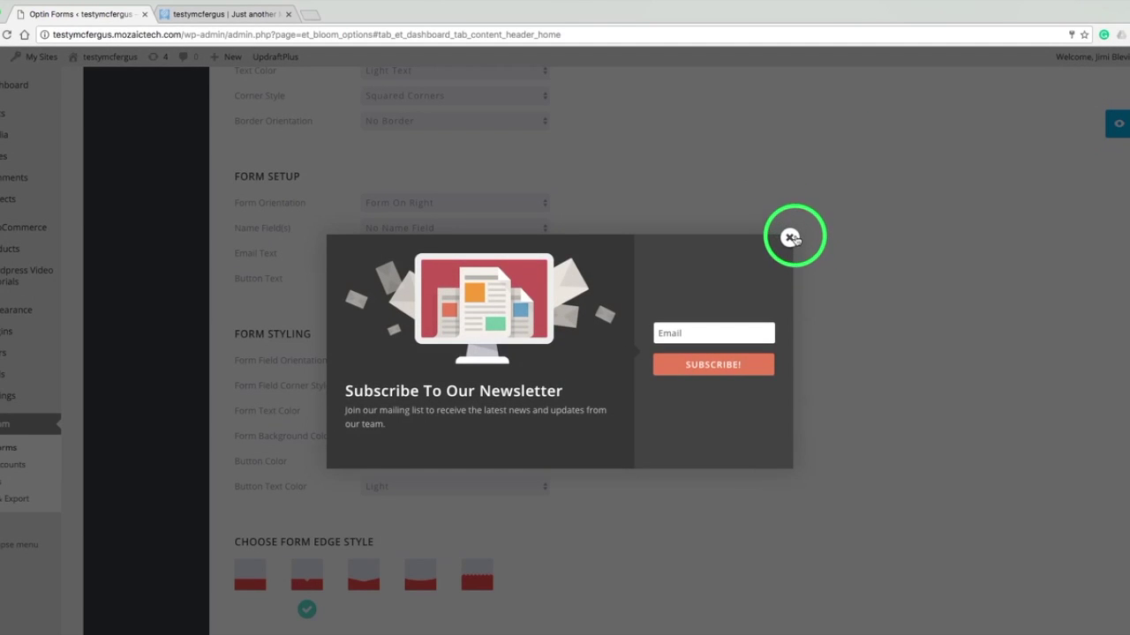
click(791, 238)
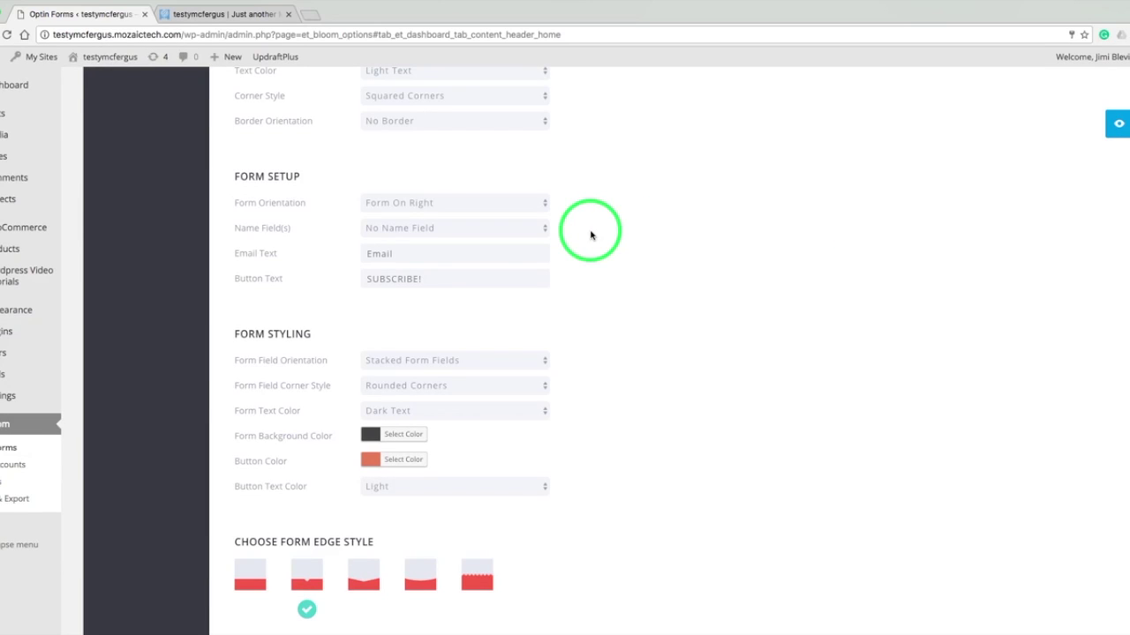
scroll(592, 235, down, 2)
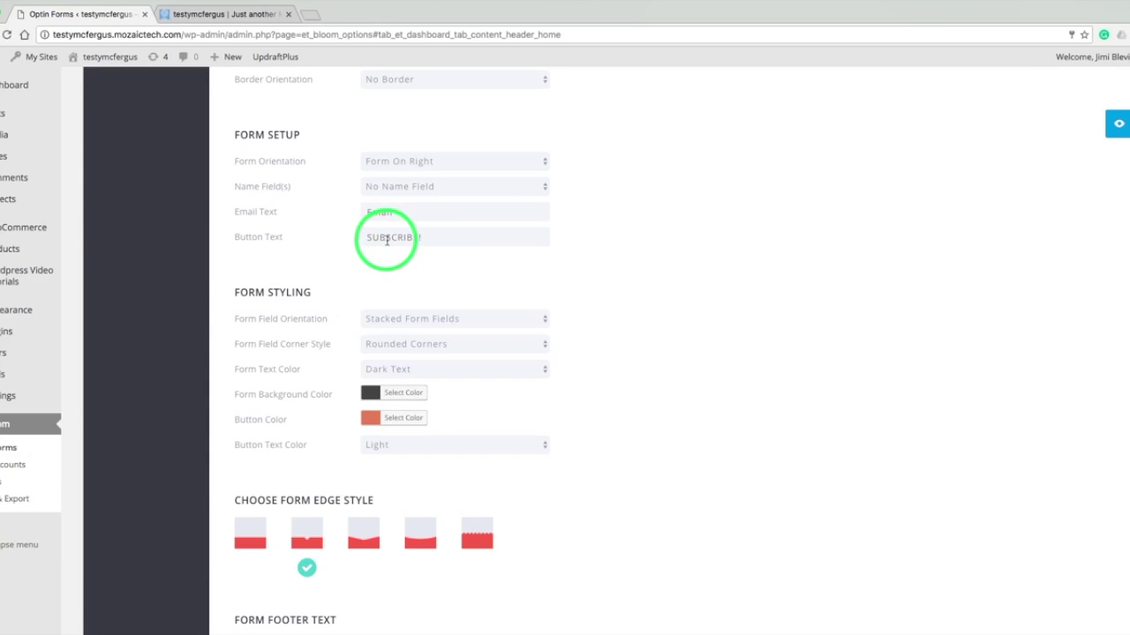
scroll(593, 325, down, 1)
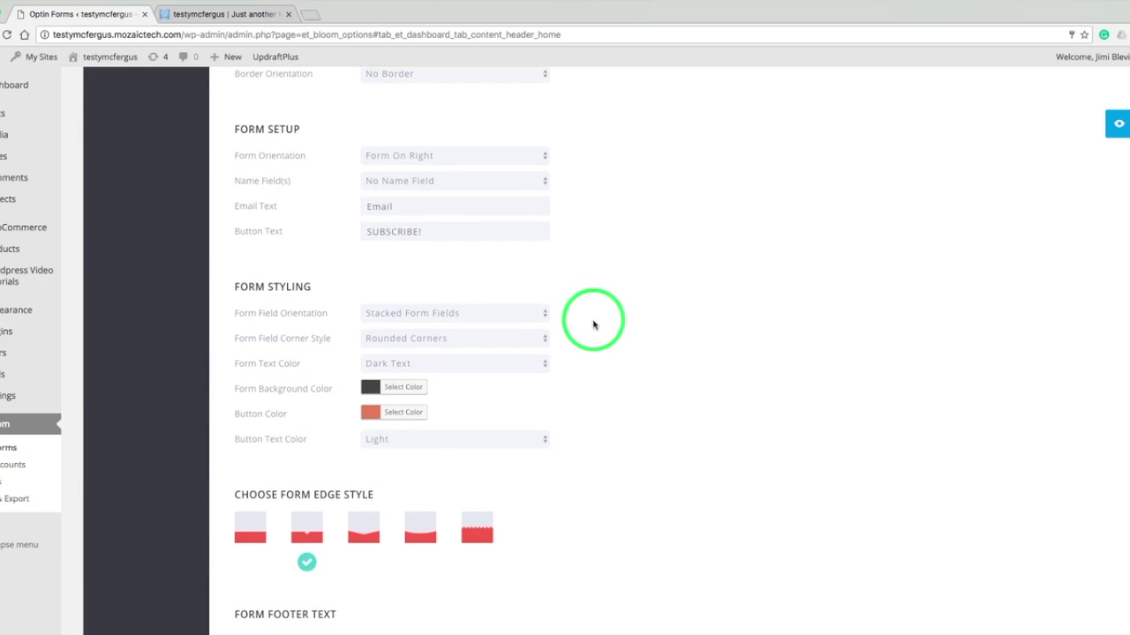
scroll(593, 325, down, 2)
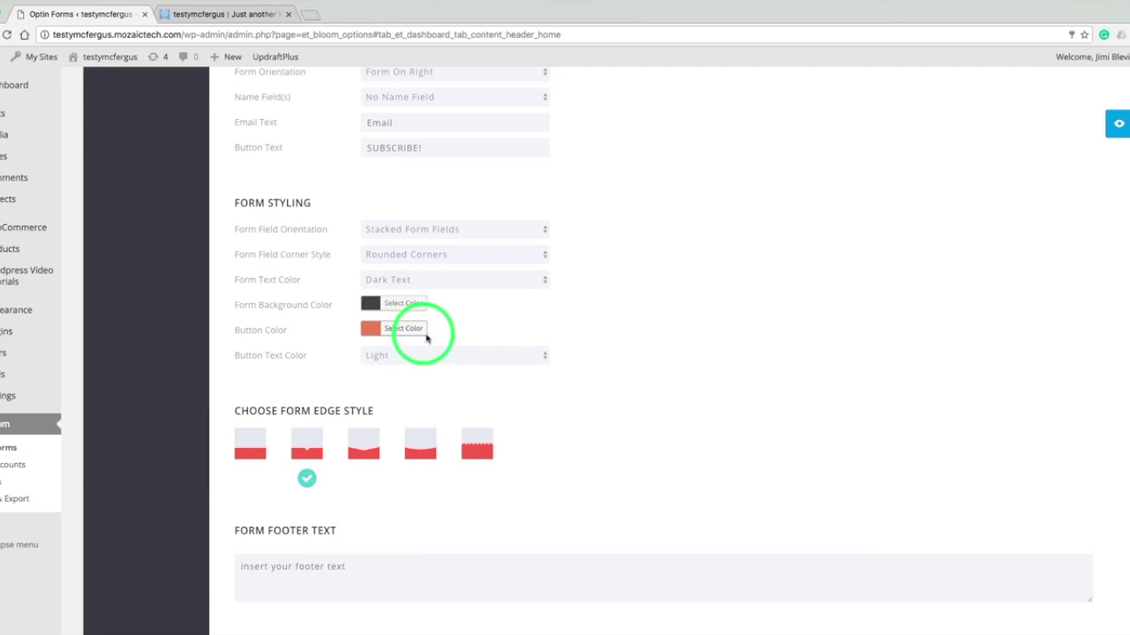
scroll(616, 369, down, 4)
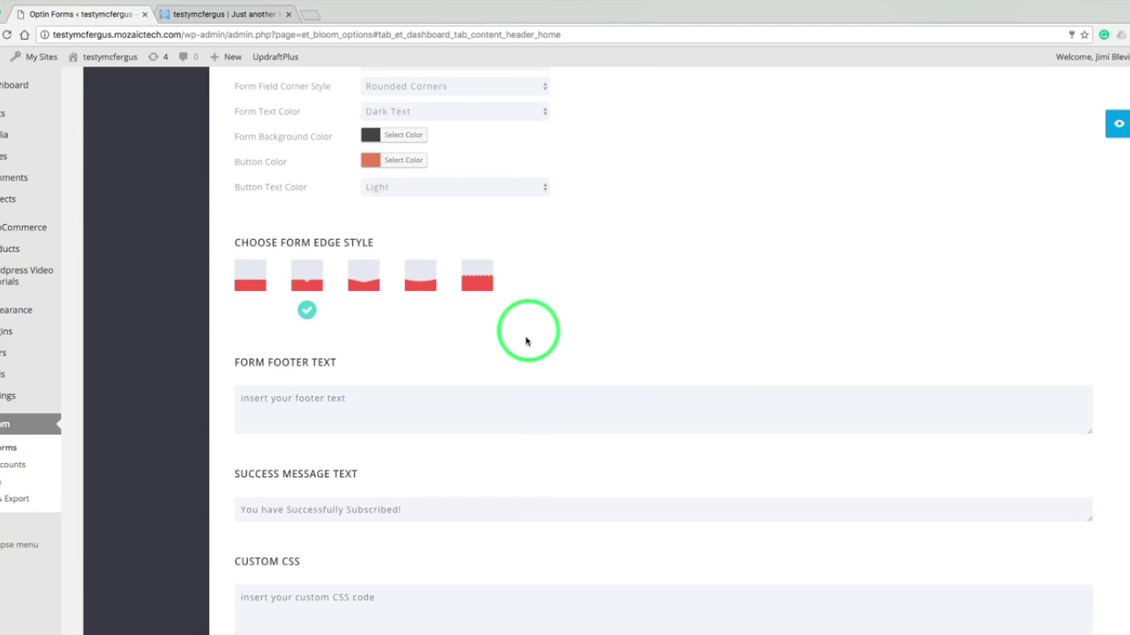
- Reach the bottom of the Design tab and Save & Exit to the Active Optins list
click(504, 410)
scroll(505, 409, down, 3)
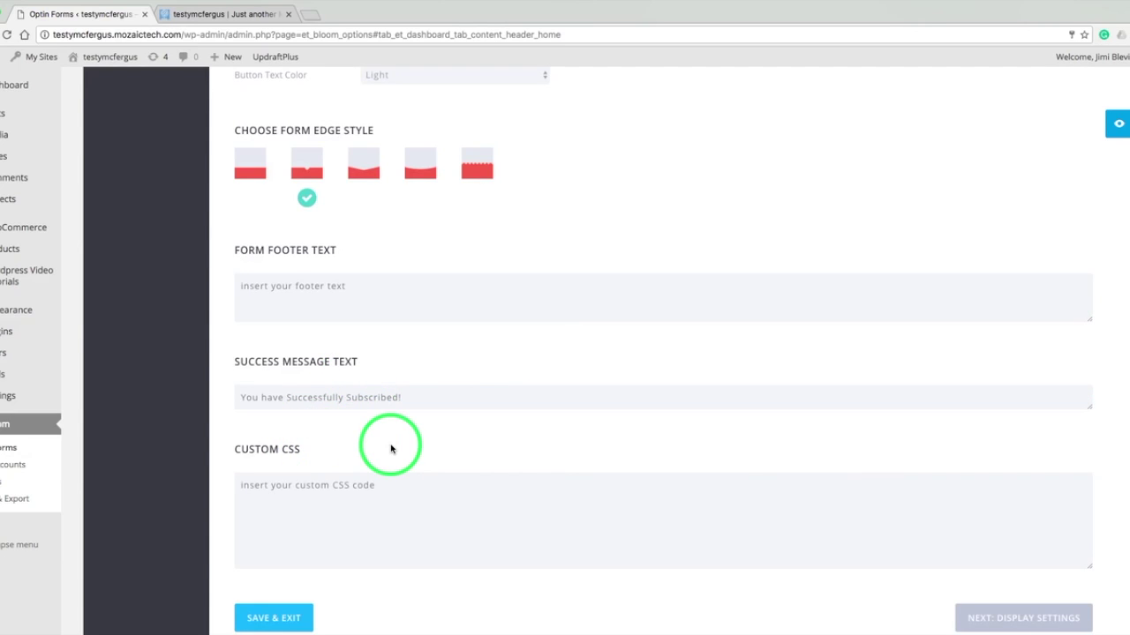
scroll(391, 449, down, 3)
key(XF86AudioMute)
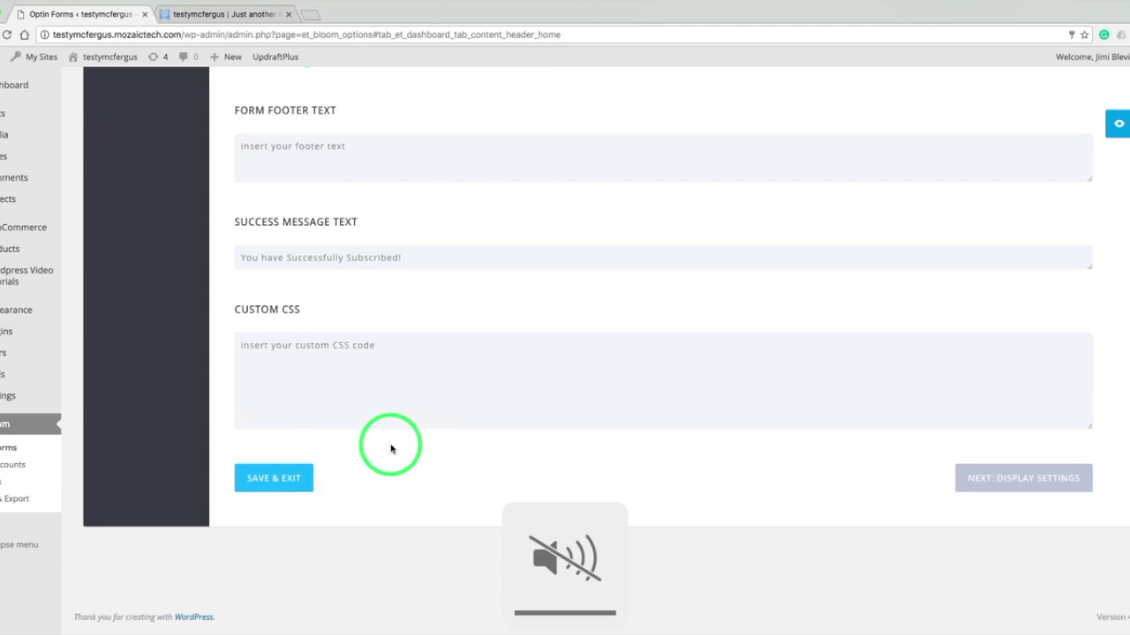
click(293, 478)
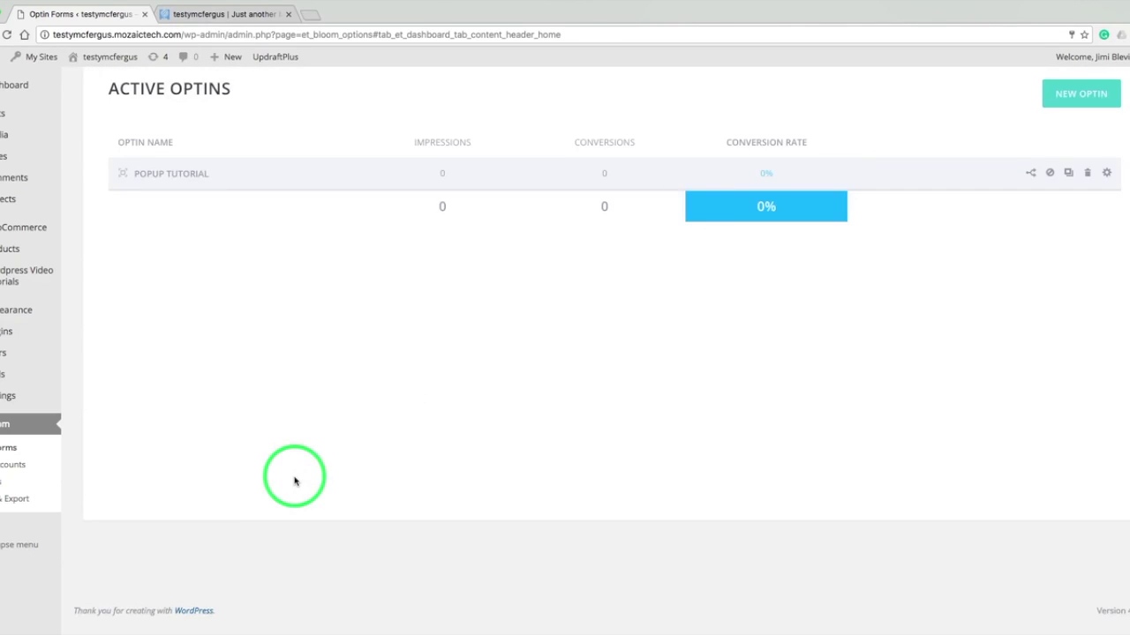
- In Display Settings, set Intro Animation to Slide Right and change the delay from 20 to 5 seconds
click(421, 196)
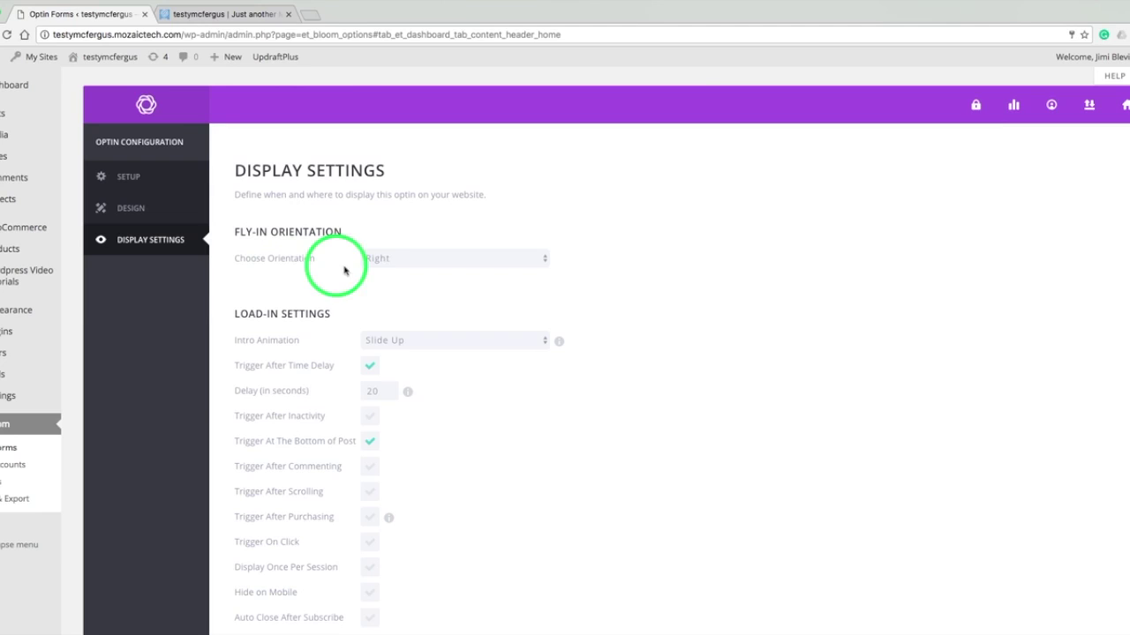
click(439, 341)
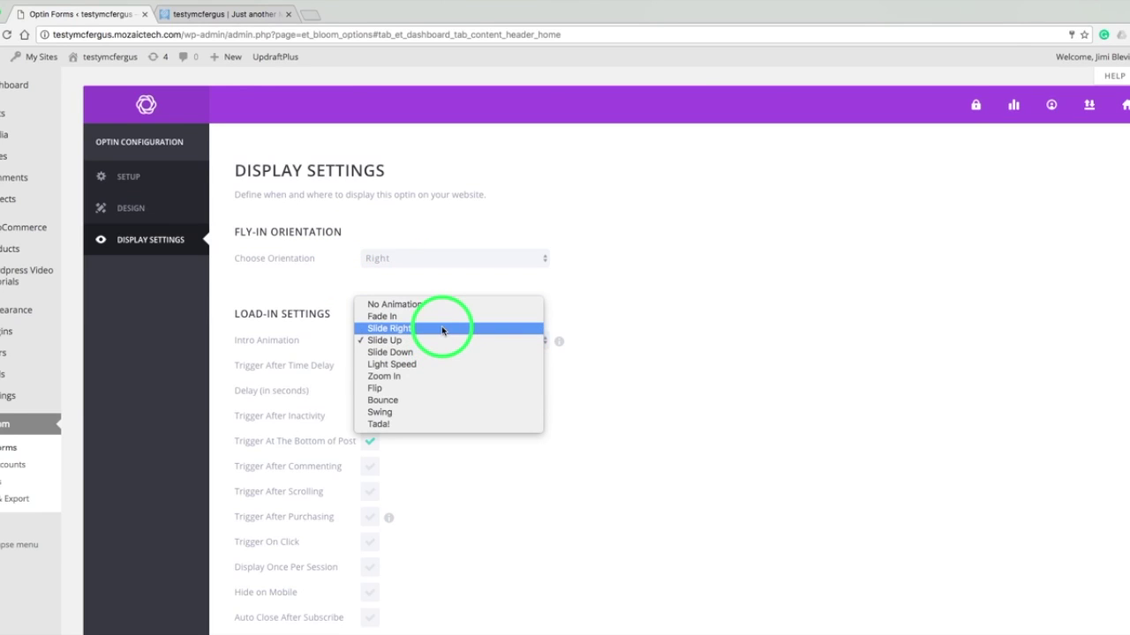
click(441, 330)
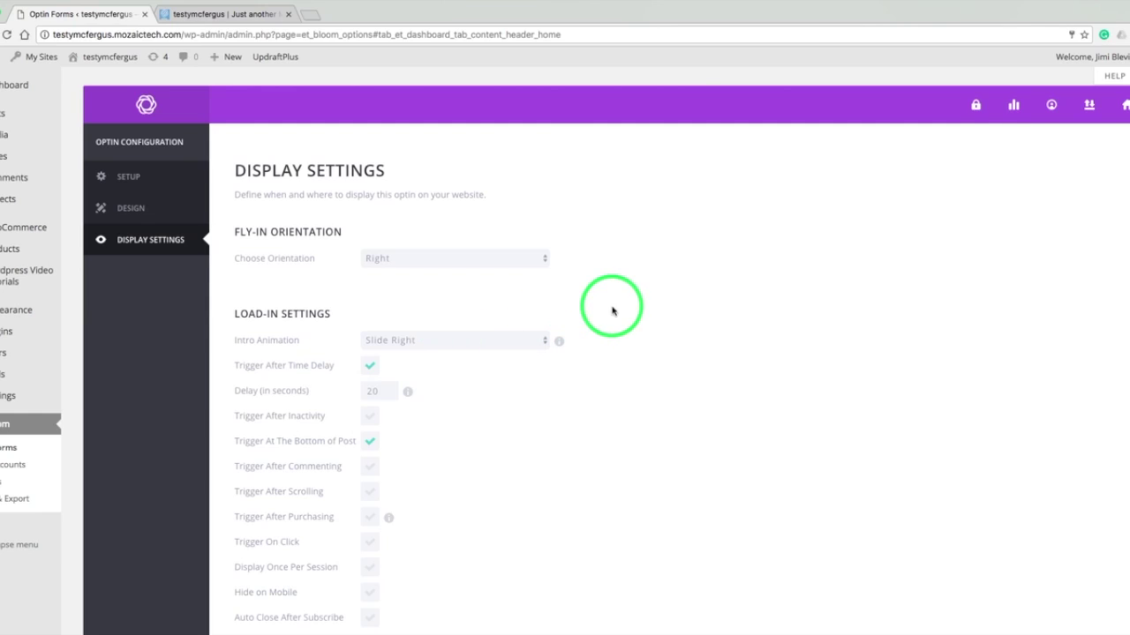
scroll(613, 310, down, 2)
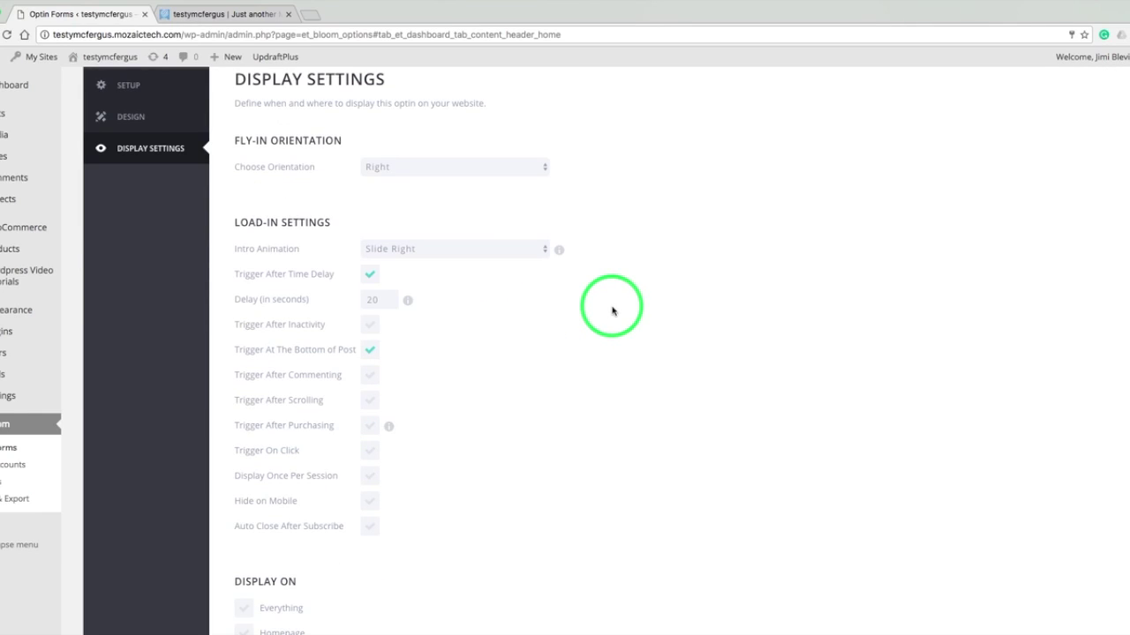
double_click(373, 299)
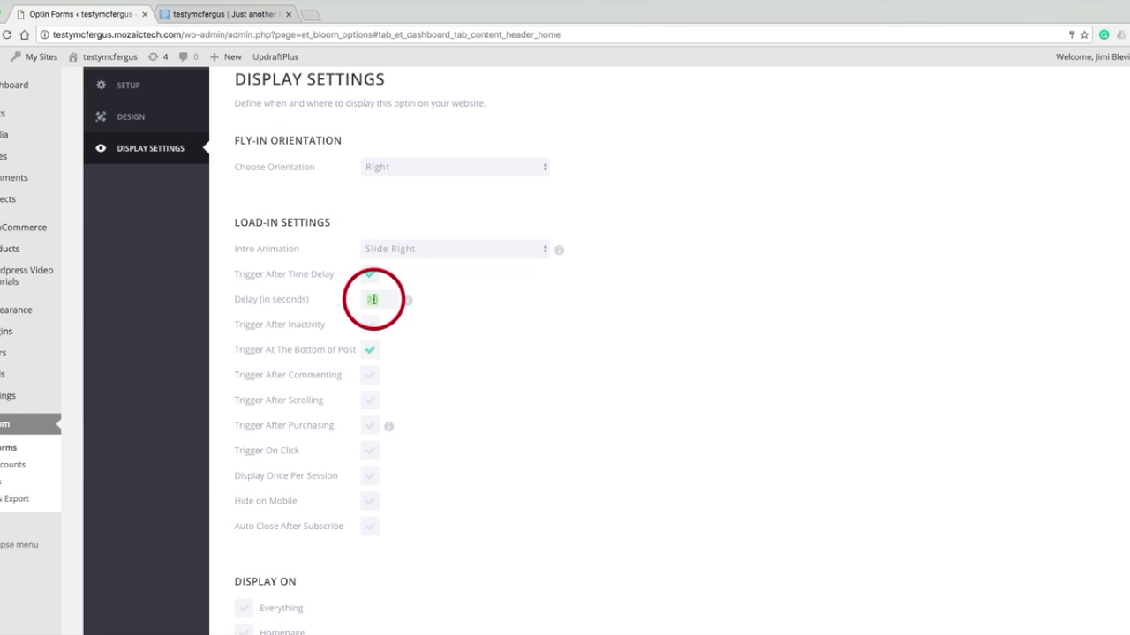
text(5)
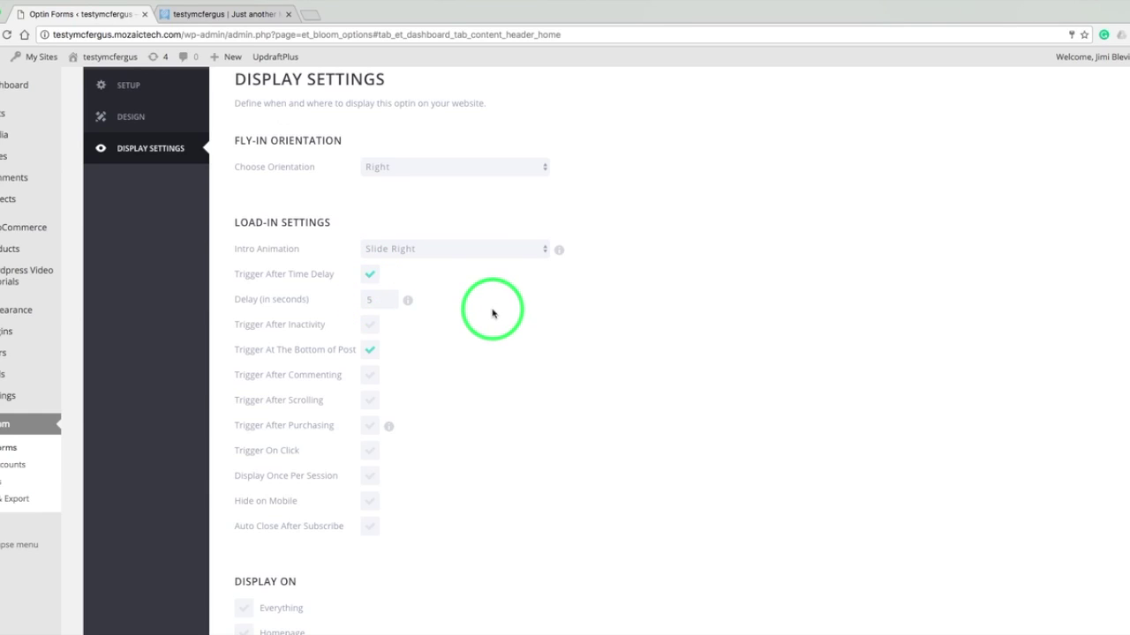
click(492, 313)
scroll(493, 313, down, 2)
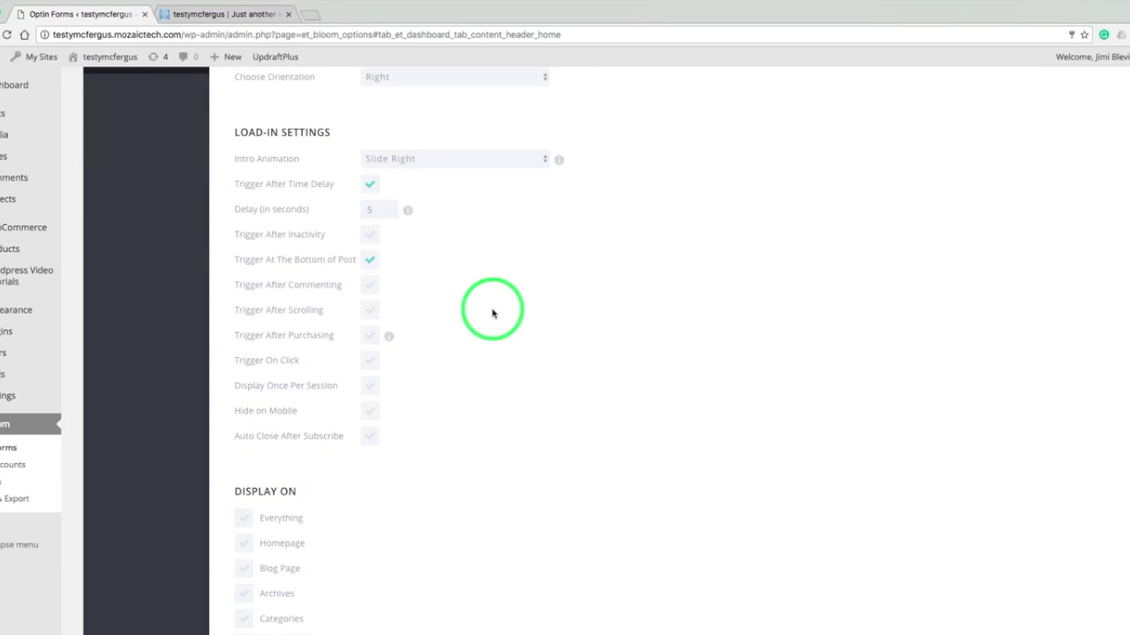
key(XF86AudioMute)
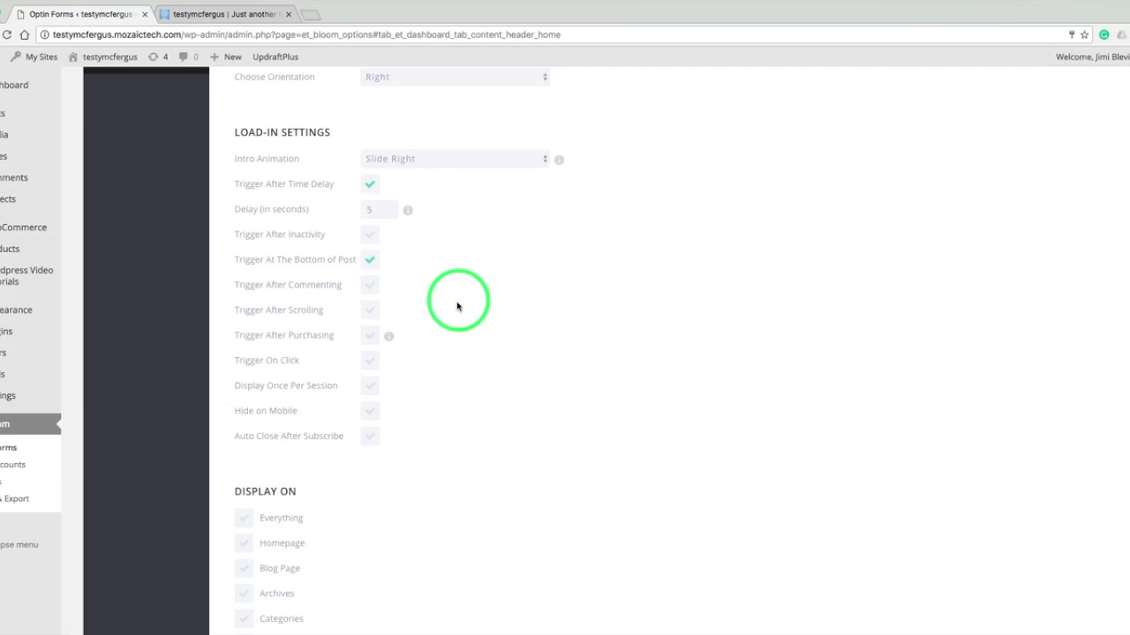
- Show the fly-in only once per session and tick Auto Close After Subscribe
scroll(442, 345, down, 2)
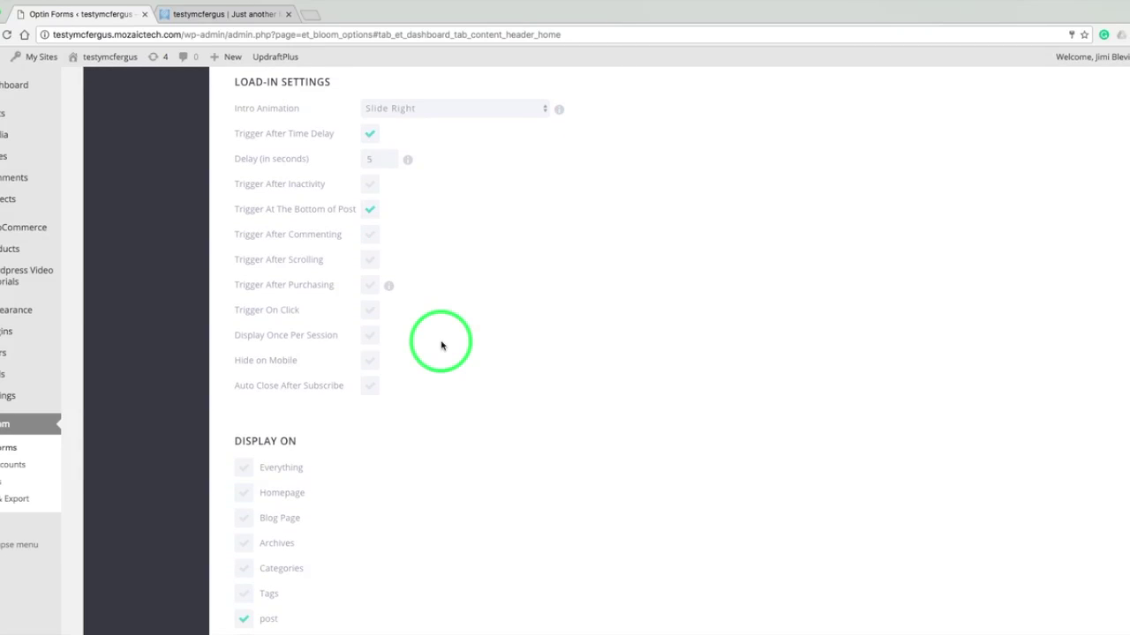
click(371, 338)
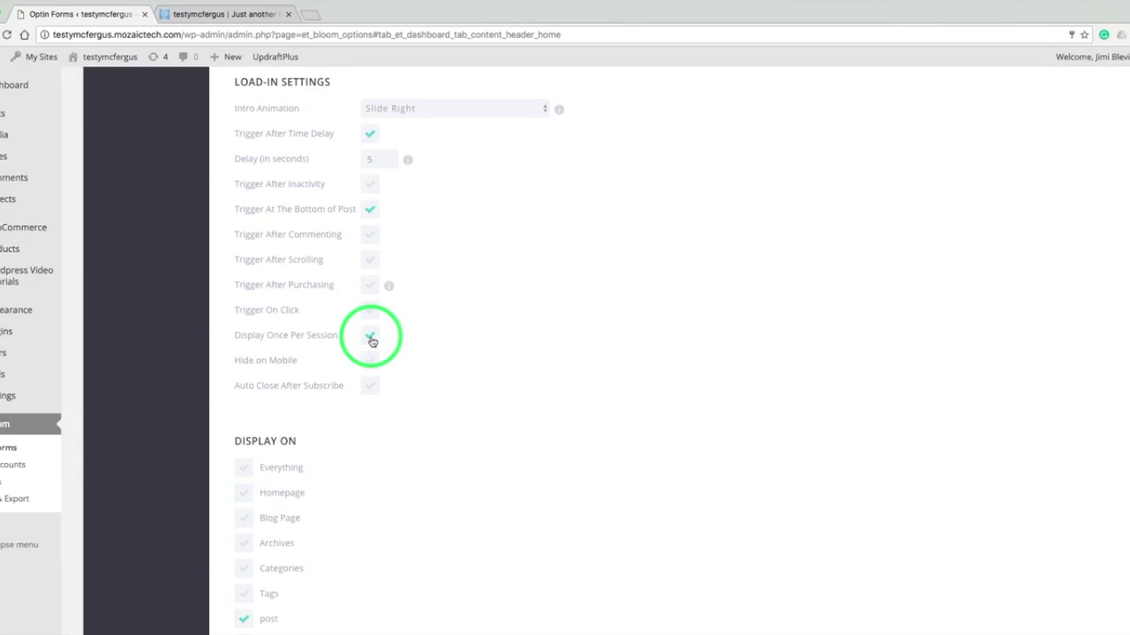
scroll(435, 367, down, 6)
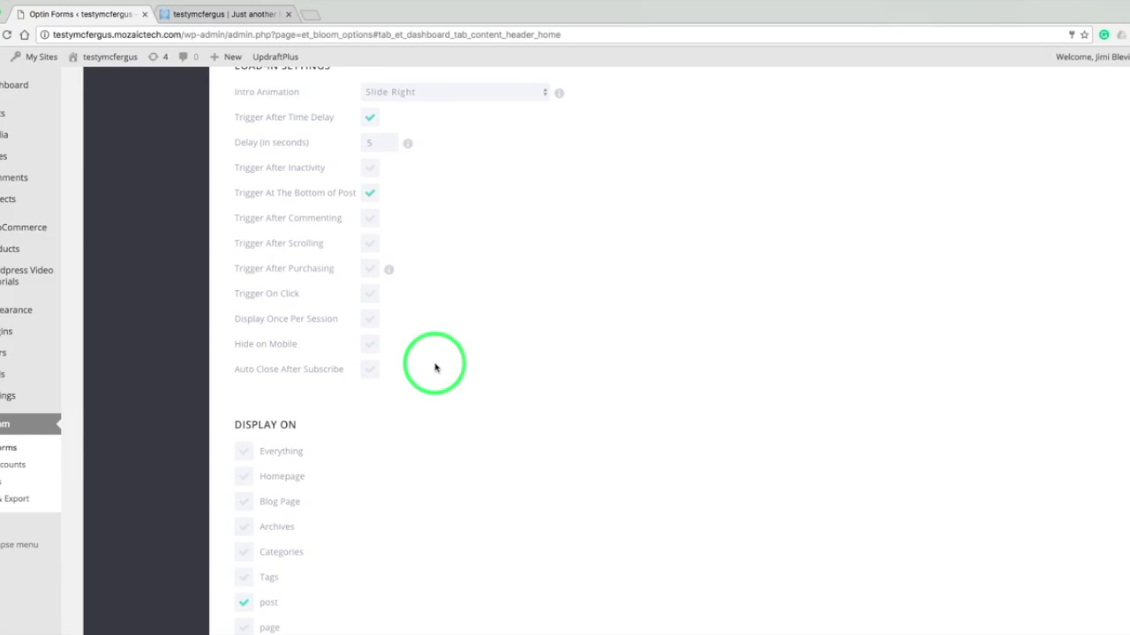
click(371, 229)
- Under Display On, untick page and tick Blog Page and post
scroll(424, 230, down, 3)
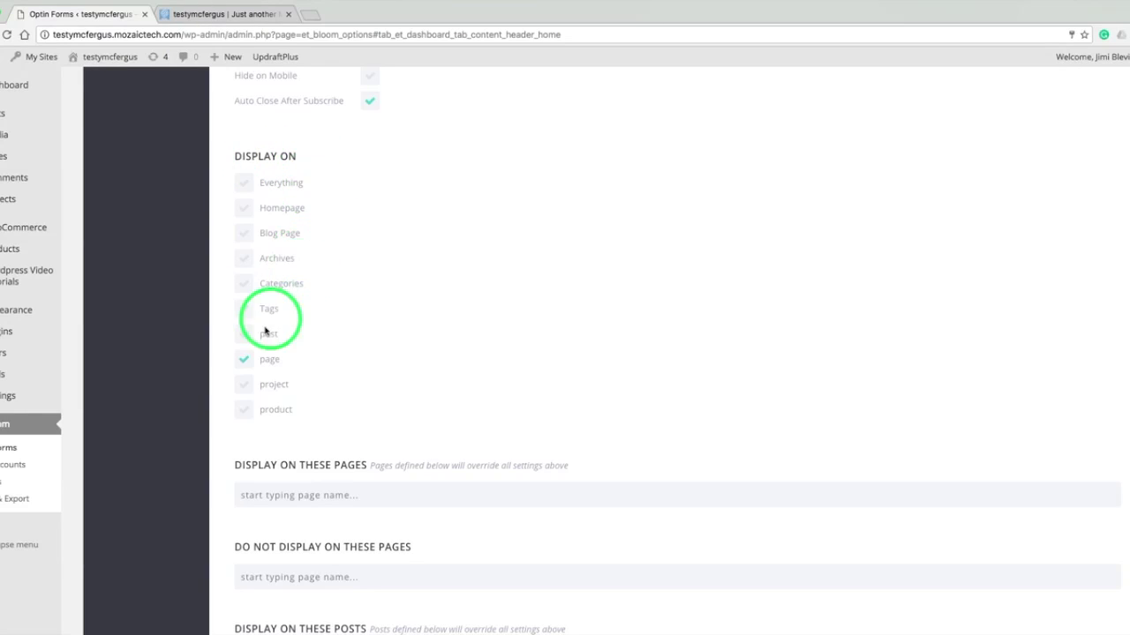
click(245, 360)
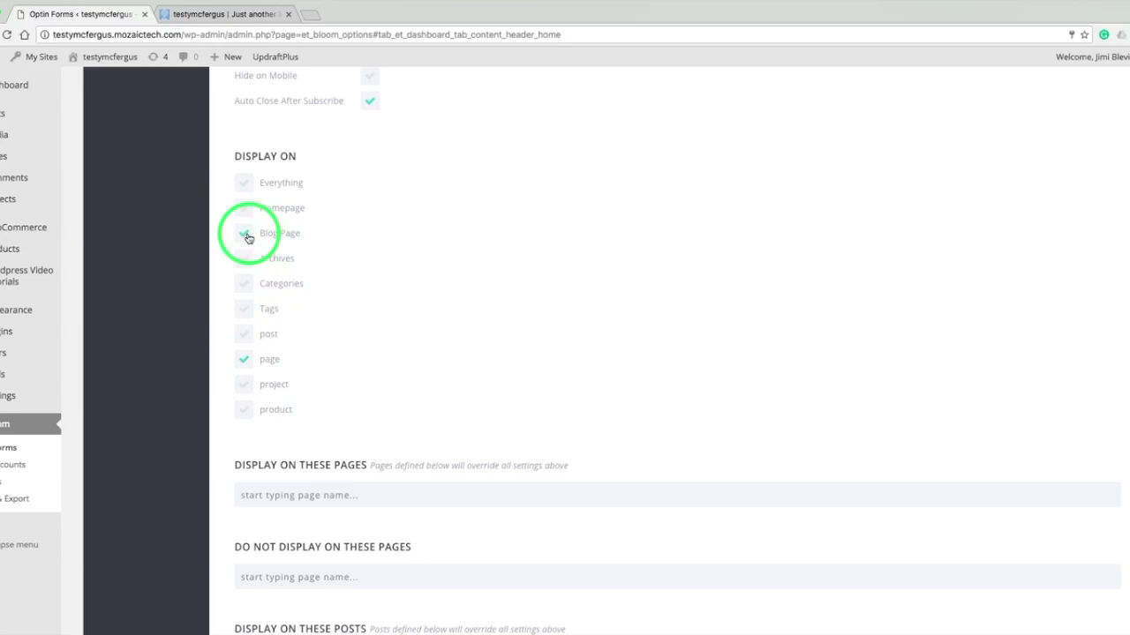
click(244, 260)
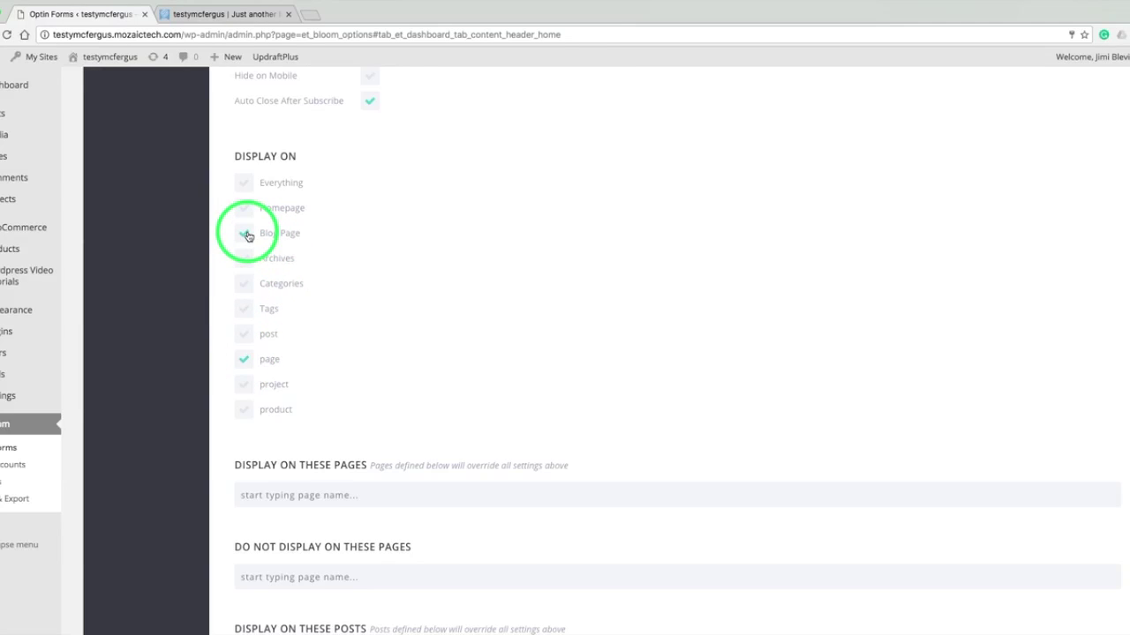
click(245, 235)
click(244, 336)
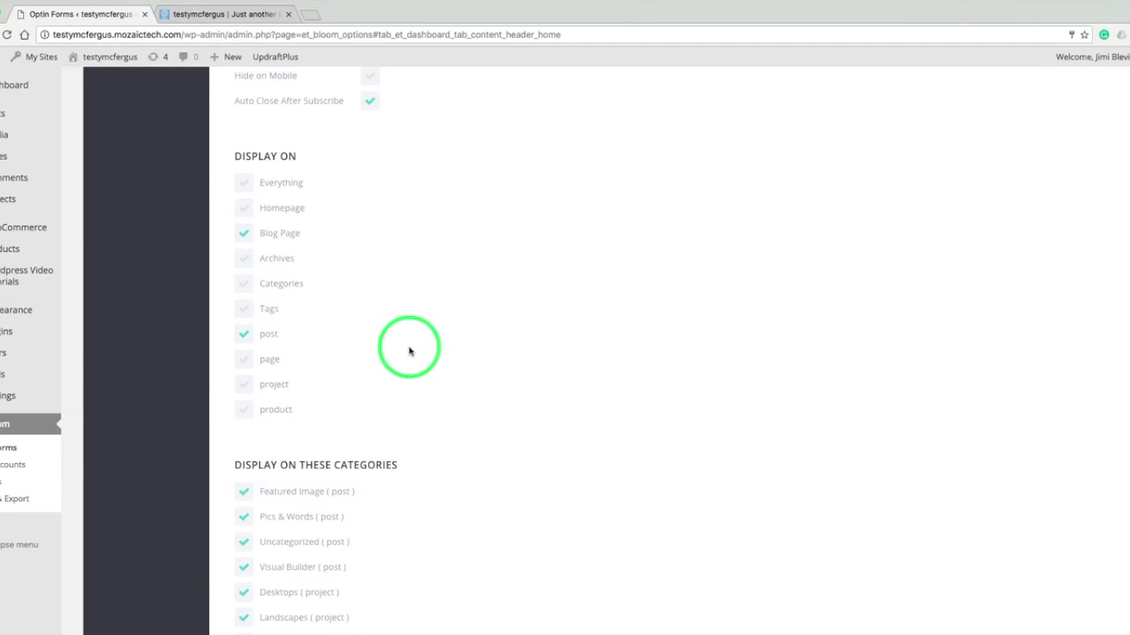
- Scroll past the categories and page/post fields and Save & Exit the fly-in's display settings
scroll(409, 351, down, 3)
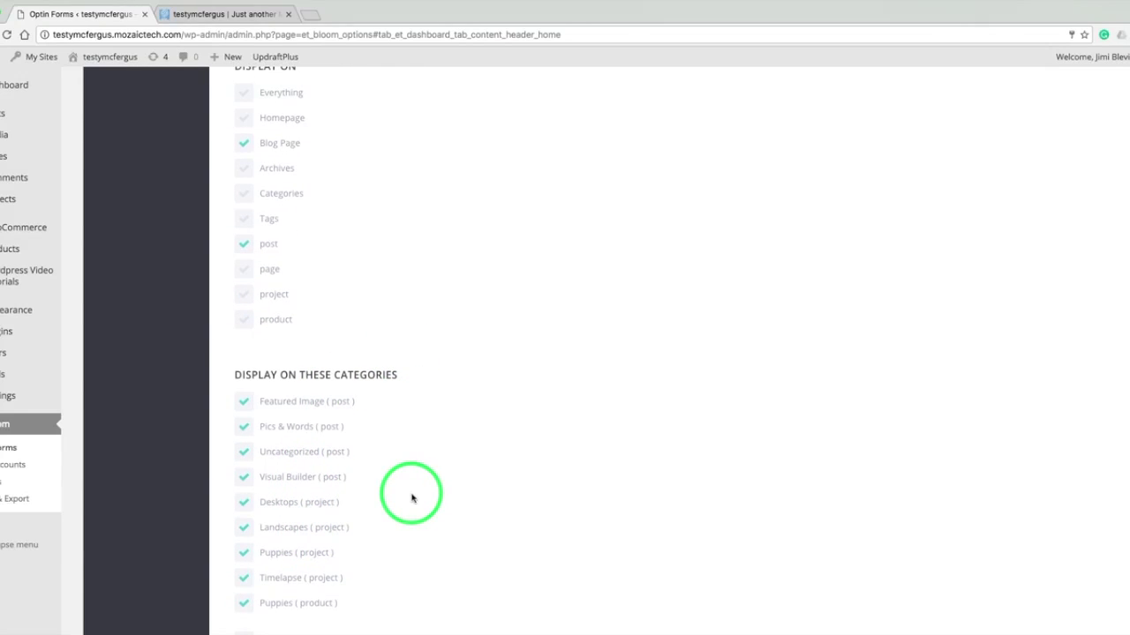
scroll(411, 497, down, 3)
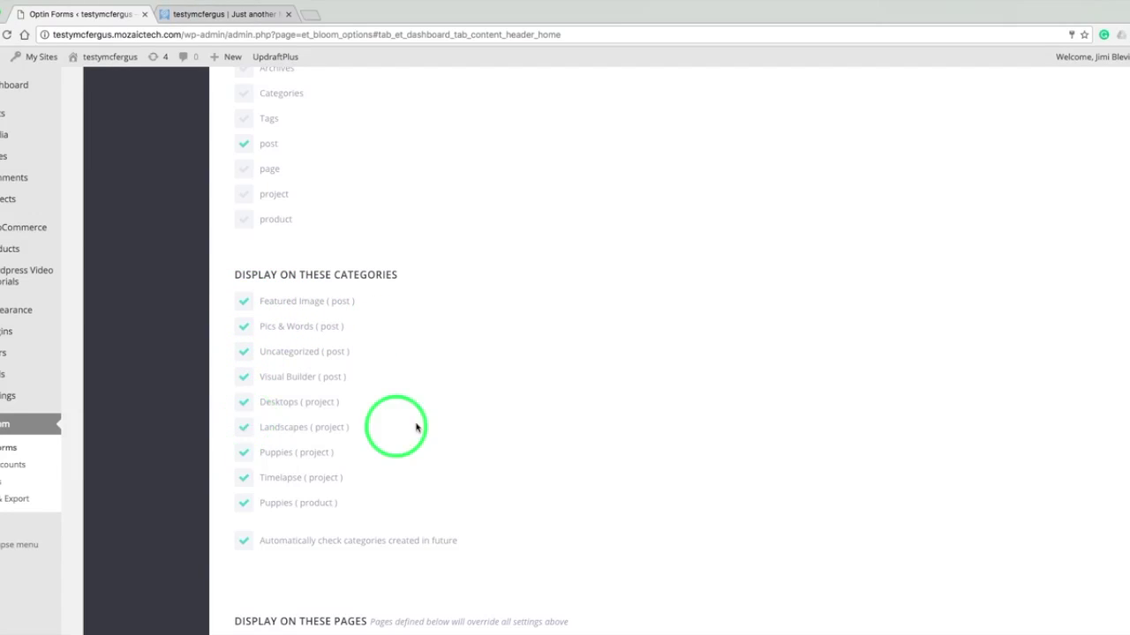
scroll(437, 429, down, 5)
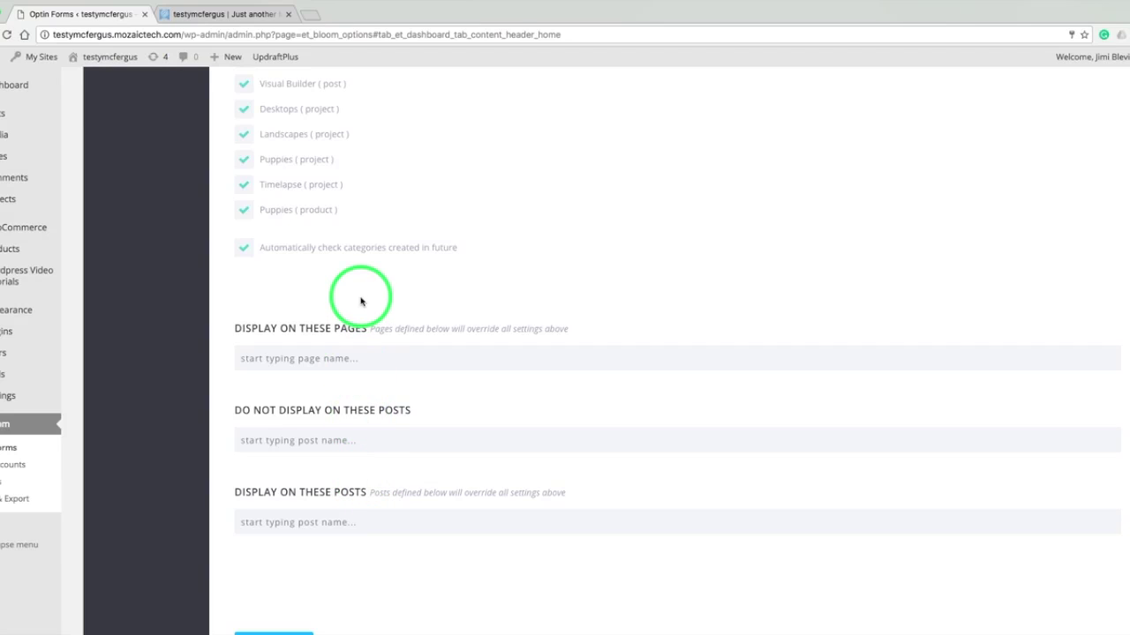
scroll(308, 517, down, 2)
click(281, 545)
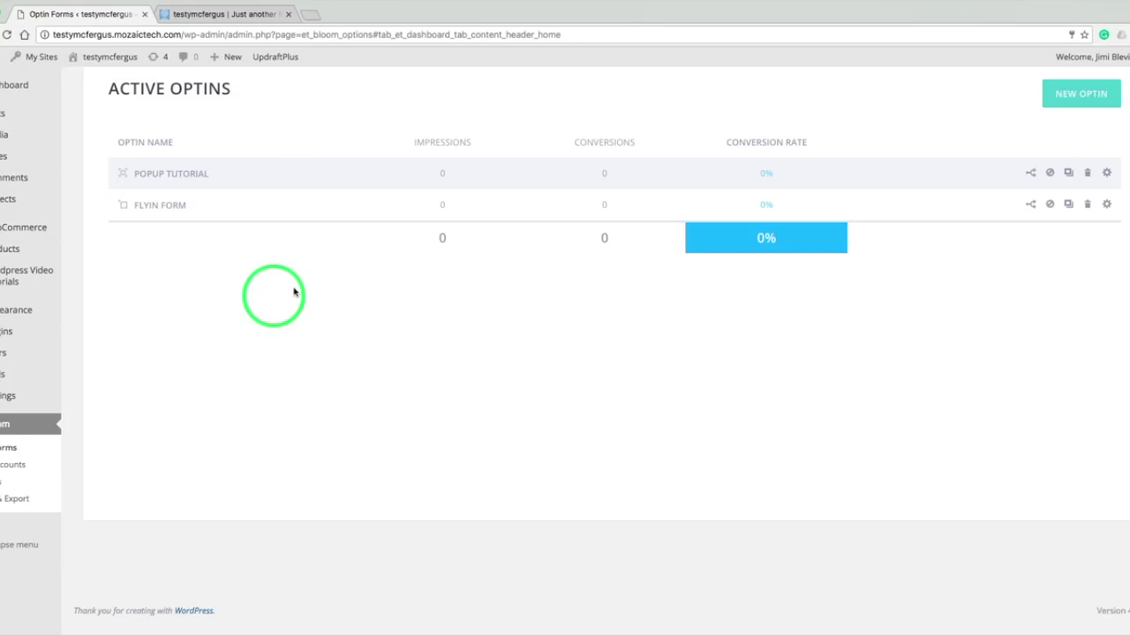
- On the site, open the Shop Module post and subscribe through the fly-in with a test e-mail address
click(240, 14)
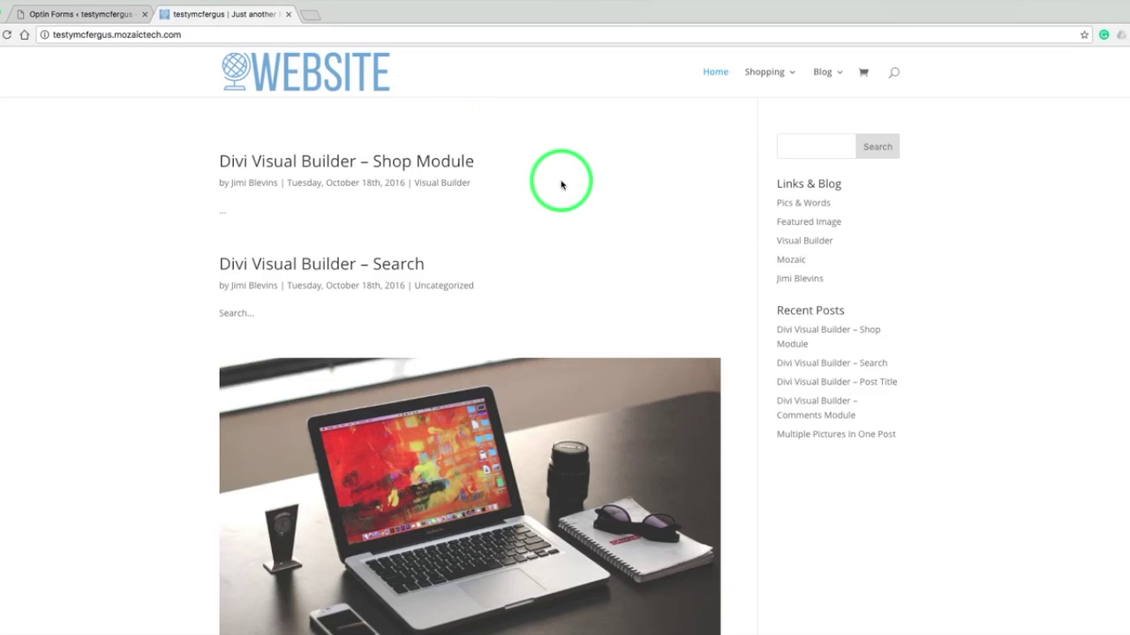
click(444, 160)
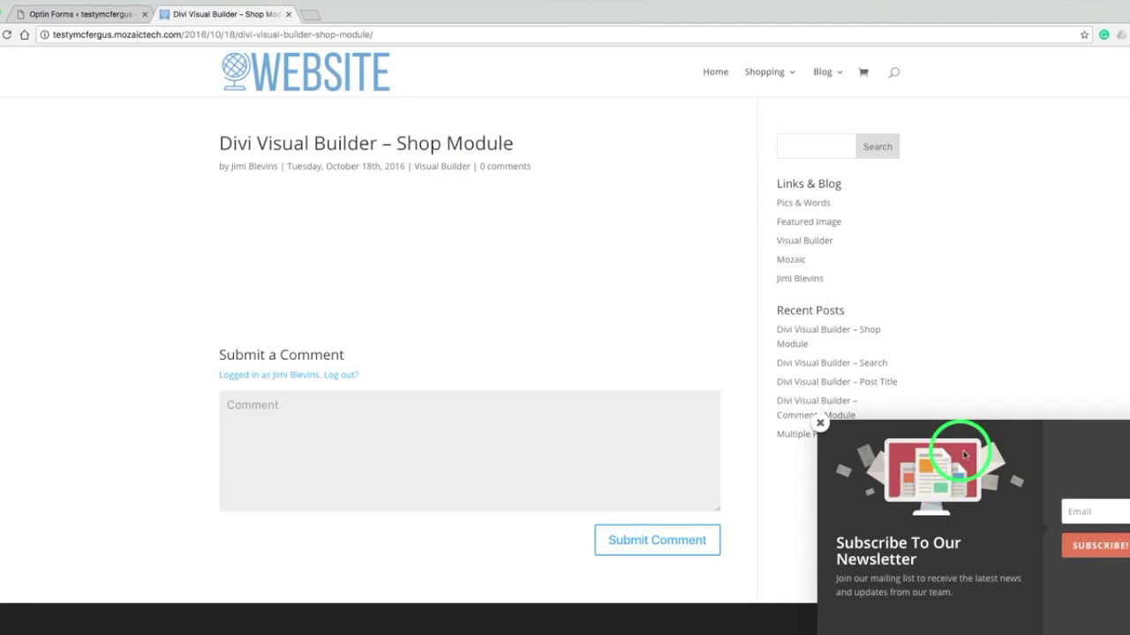
click(1082, 508)
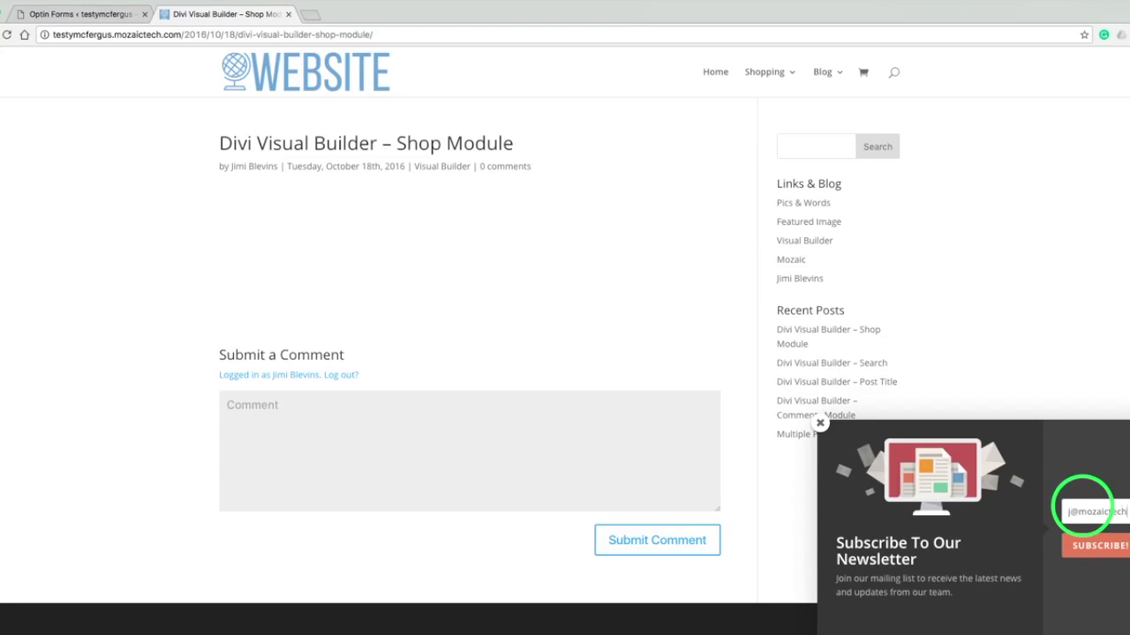
click(1103, 545)
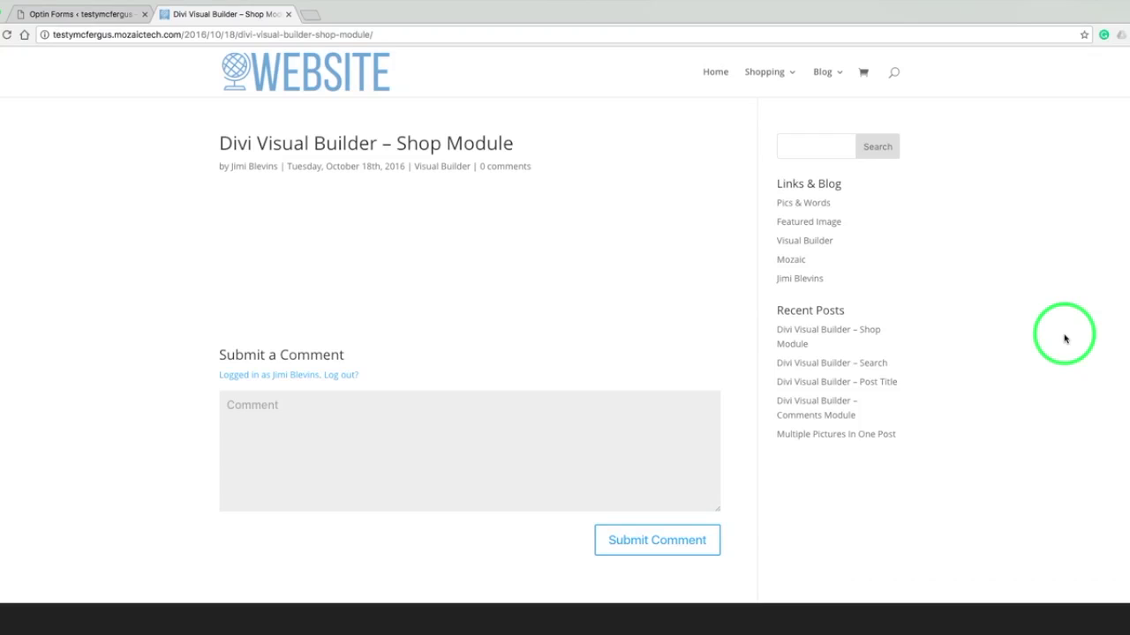
- Return to the Optin Forms tab showing Bloom's Active Optins
key(XF86AudioMute)
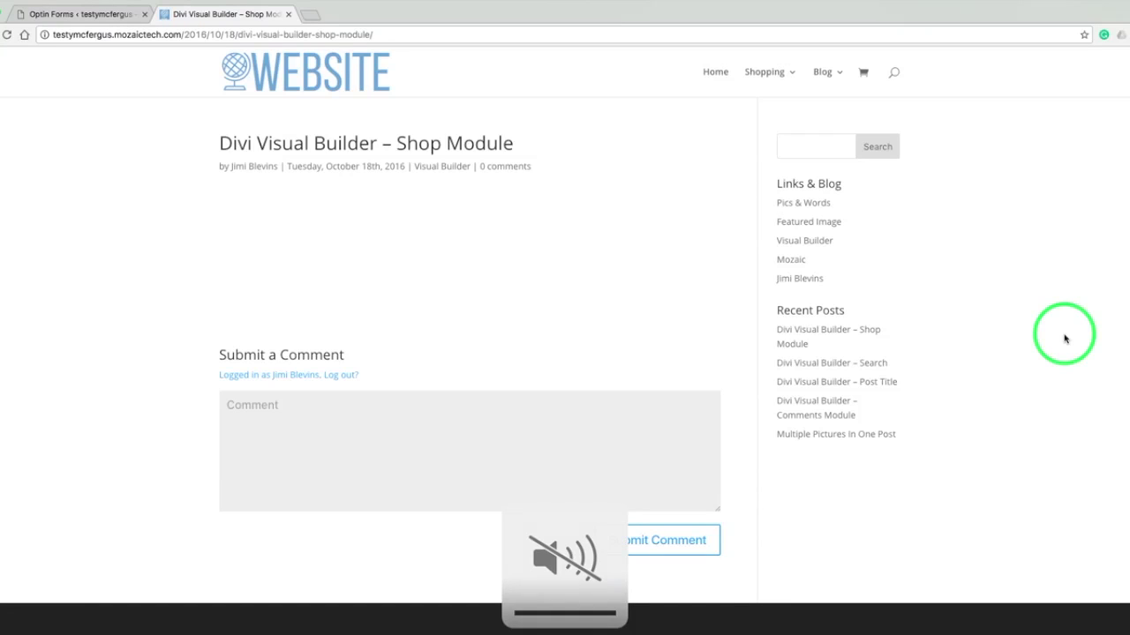
key(XF86AudioMute)
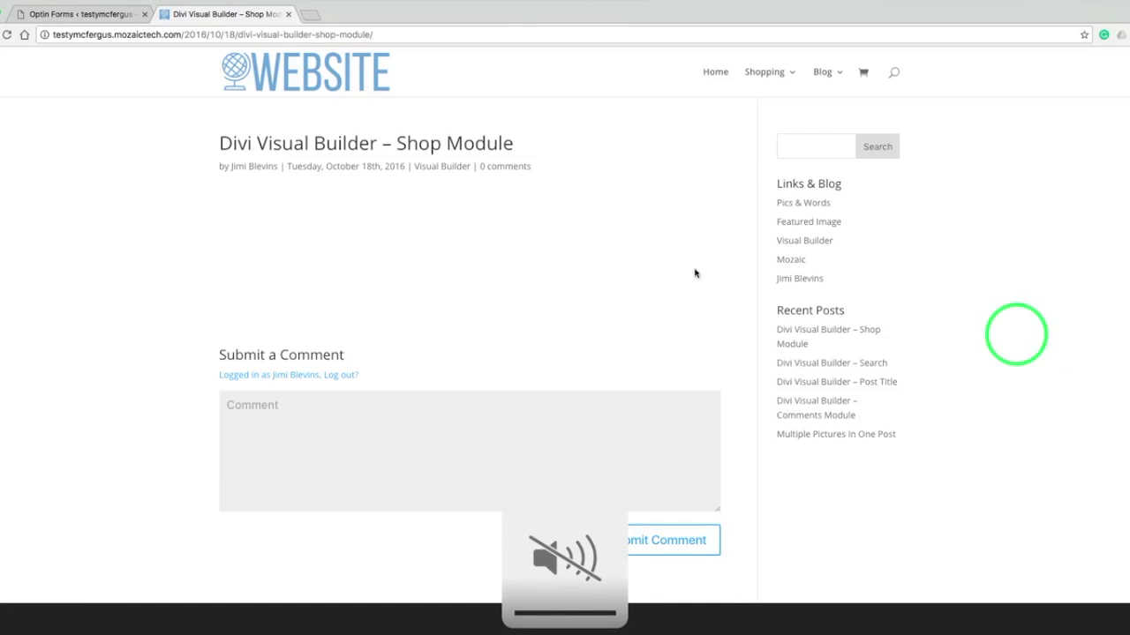
click(53, 16)
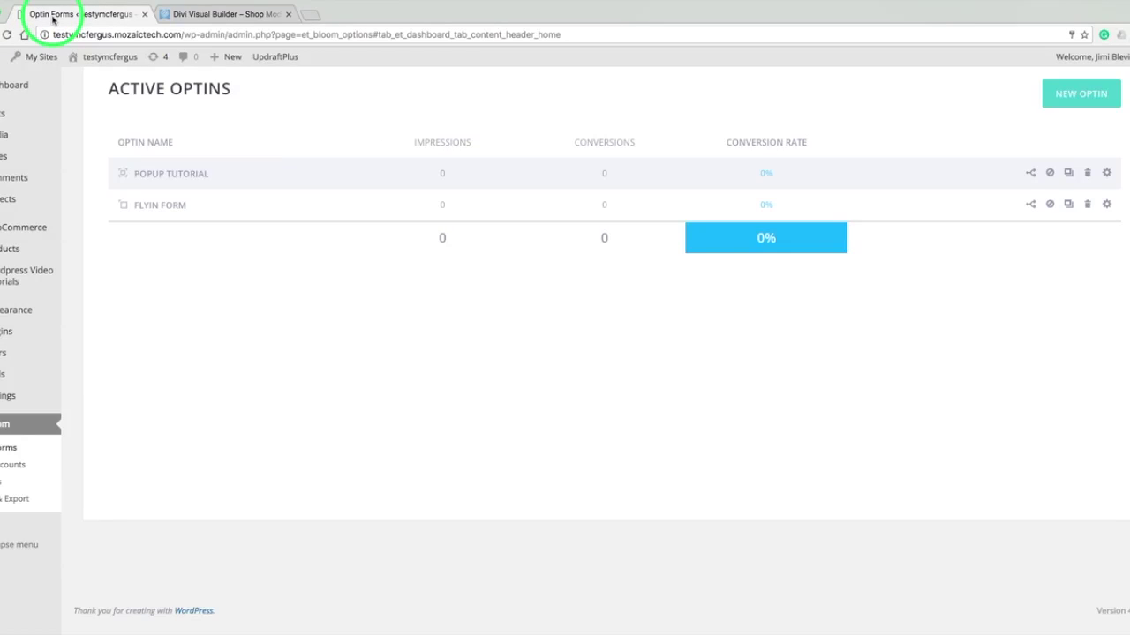